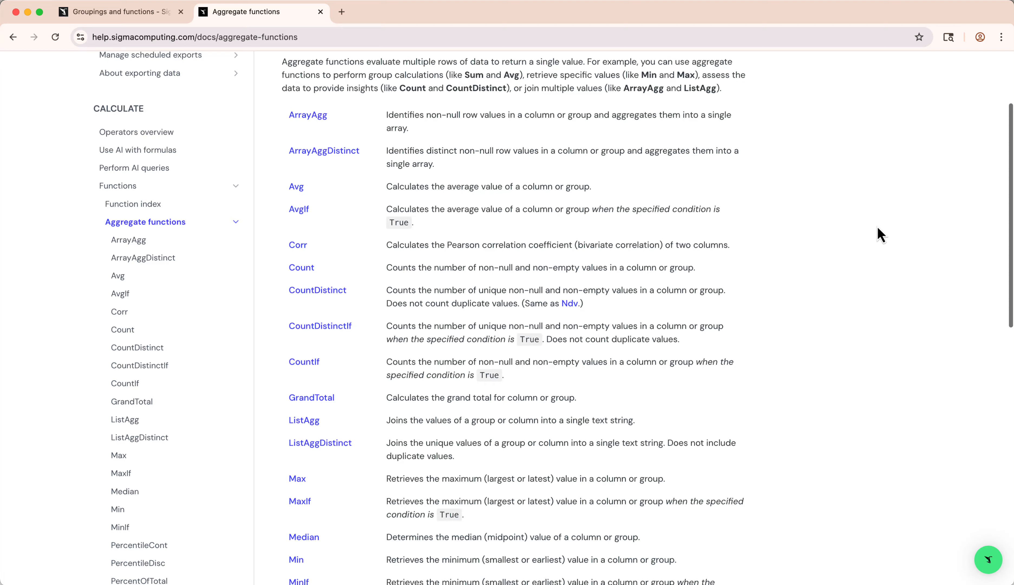
- Review the list of aggregate functions in the Sigma documentation
scroll(880, 235, down, 9)
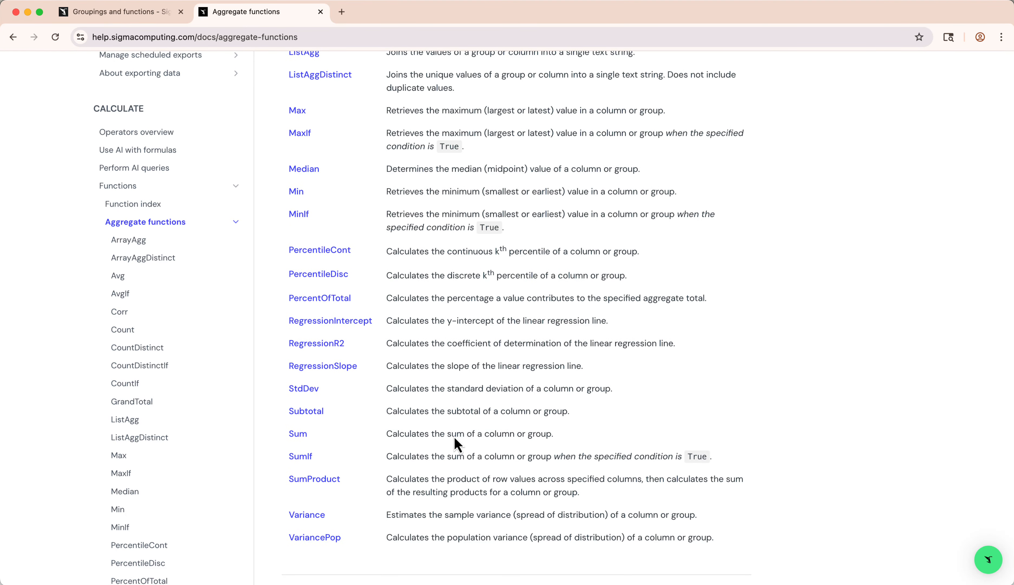
scroll(558, 438, up, 10)
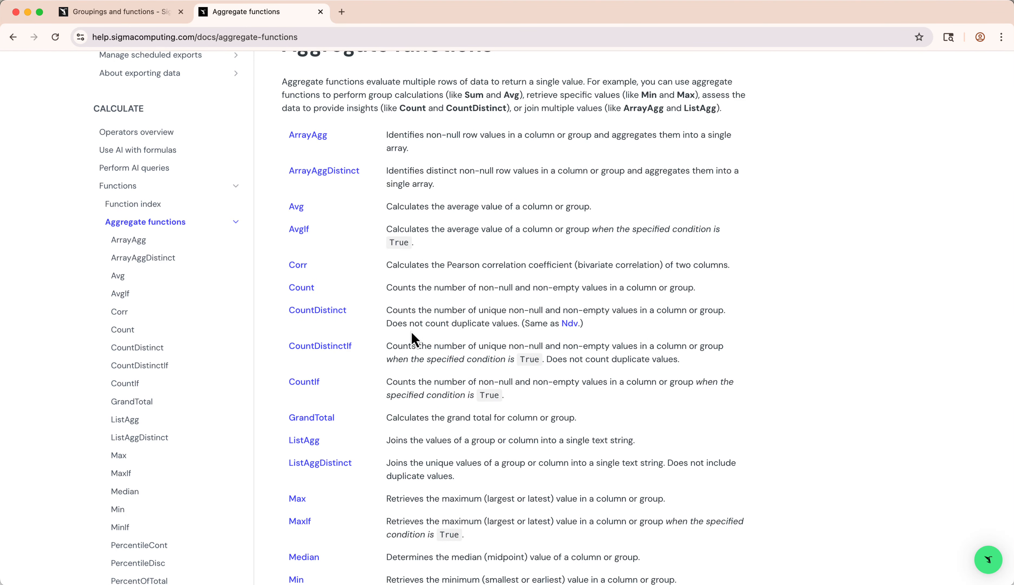
scroll(414, 340, up, 3)
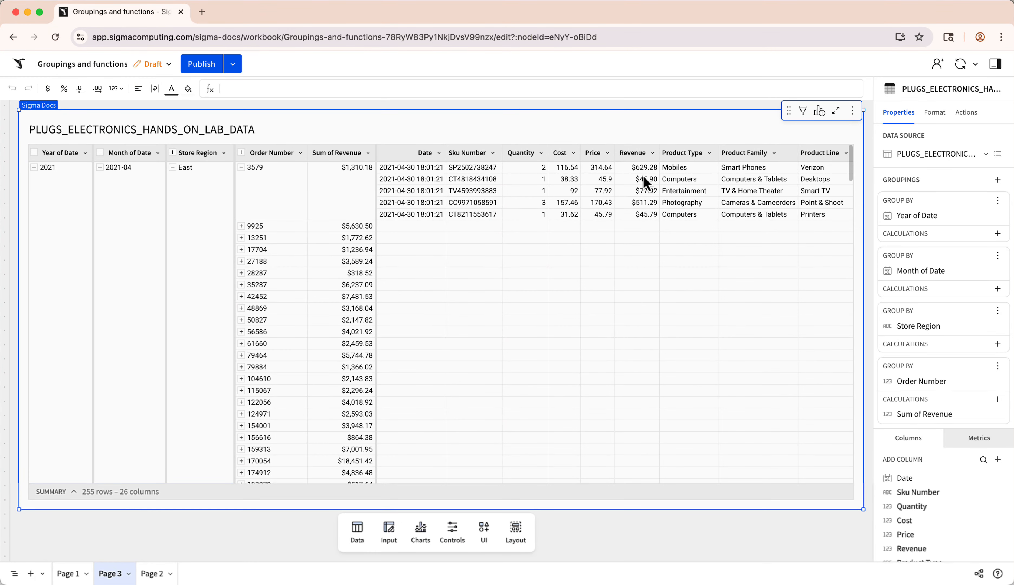
- Inspect the first expanded order's individual Revenue rows, its Sum of Revenue cell and its Order Number cell on Page 3
drag(648, 173, 647, 214)
click(350, 185)
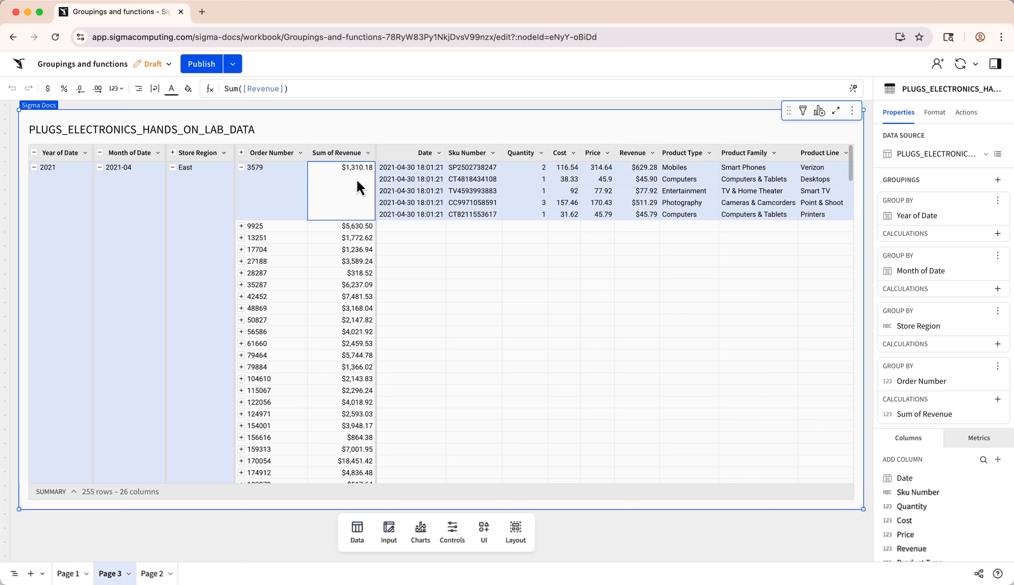
click(279, 184)
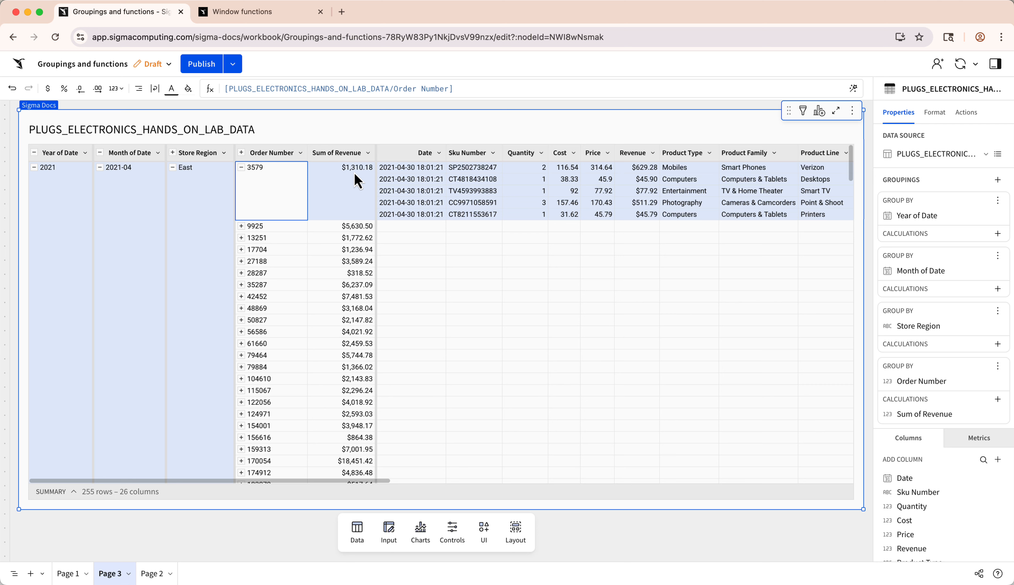
- Add a column beside Sum of Revenue in the Order Number grouping with the formula Count([Sku Number])
click(368, 153)
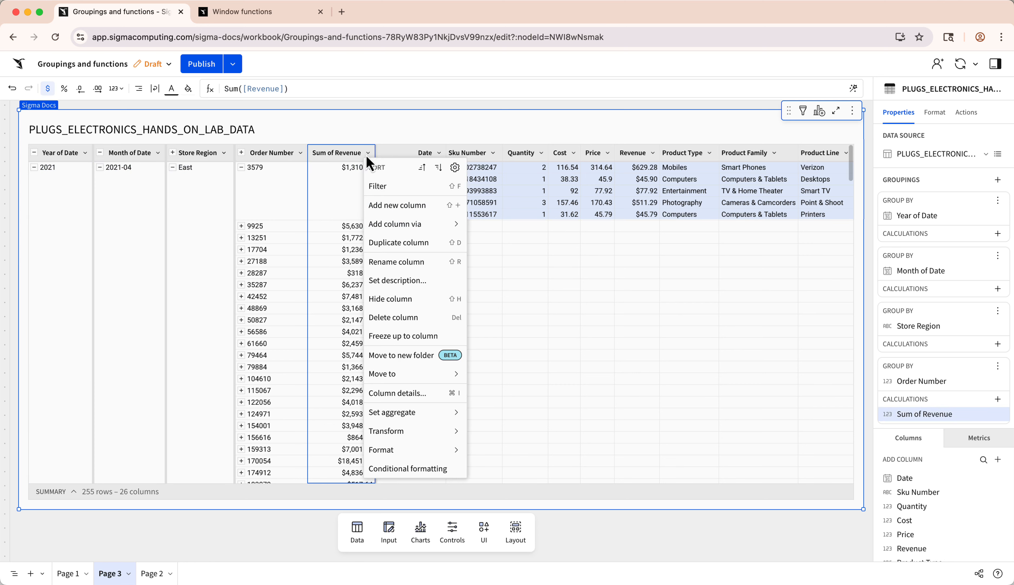
click(378, 204)
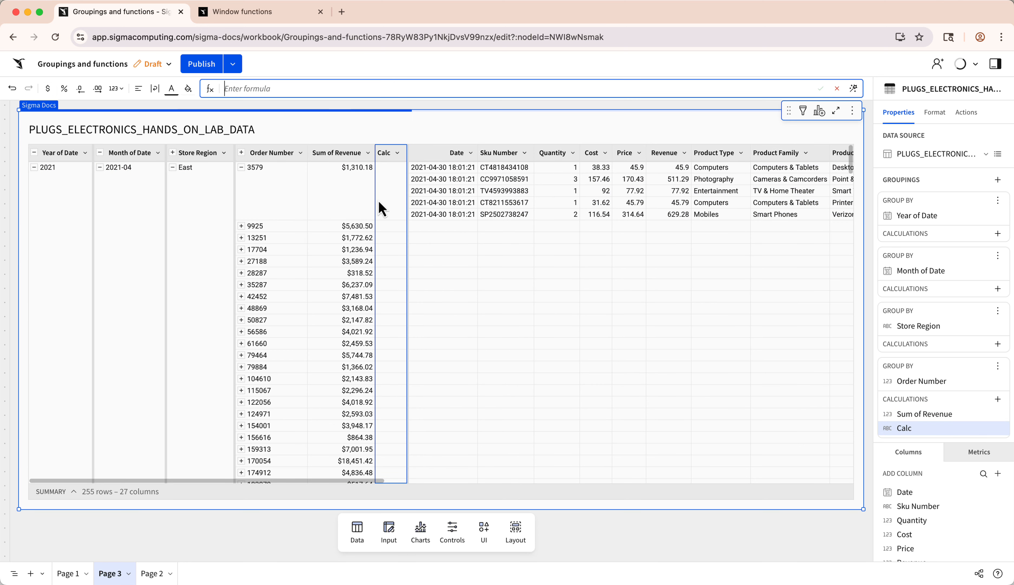
text(Count)
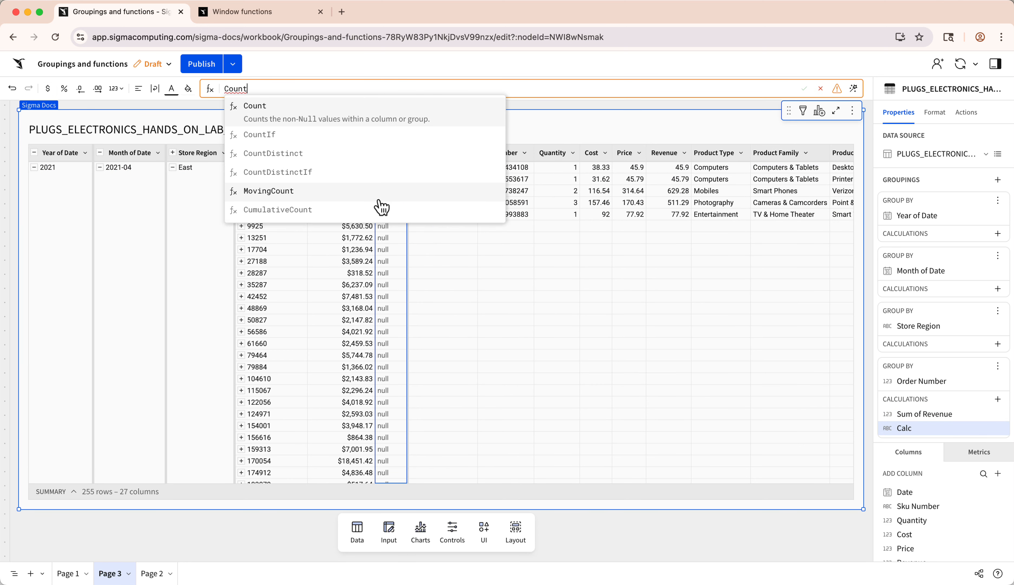
text(([Sku Number]))
key(Return)
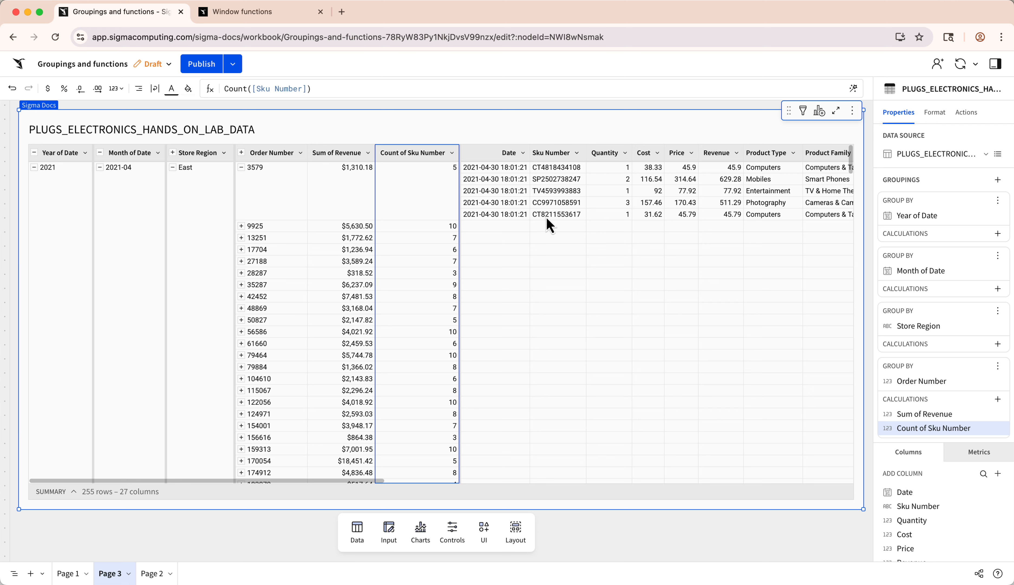
- Rename the Sum of Revenue column as Order Revenue
double_click(330, 153)
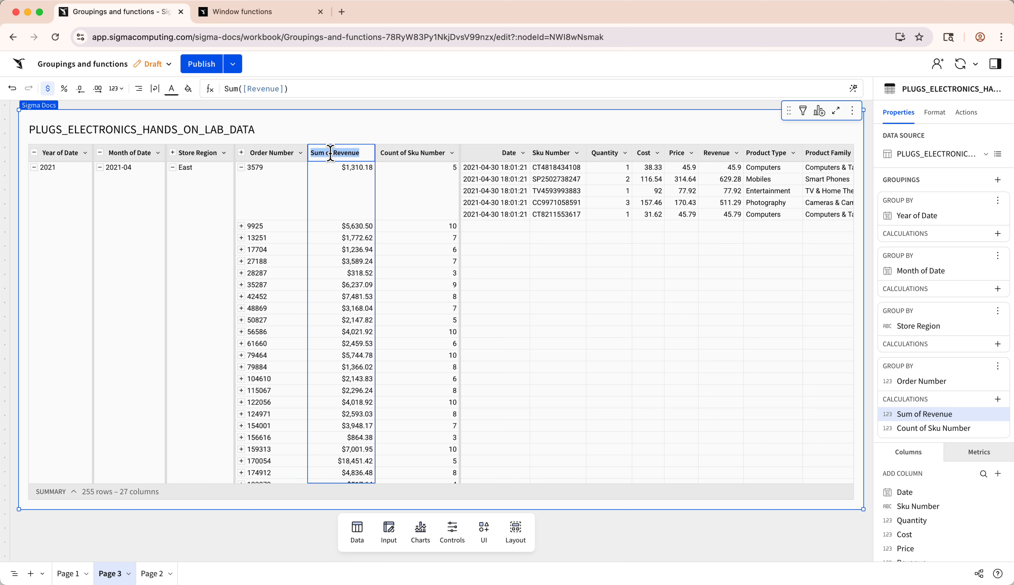
text(Order Revenue)
key(Return)
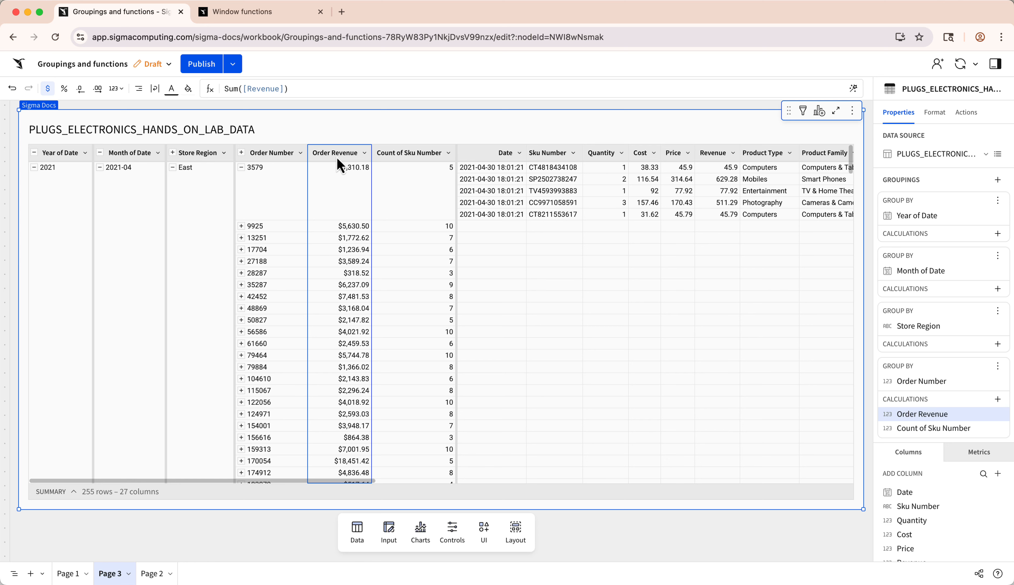
- Add a new calculation to the Store Region grouping with the formula Sum([Order Revenue])
click(998, 343)
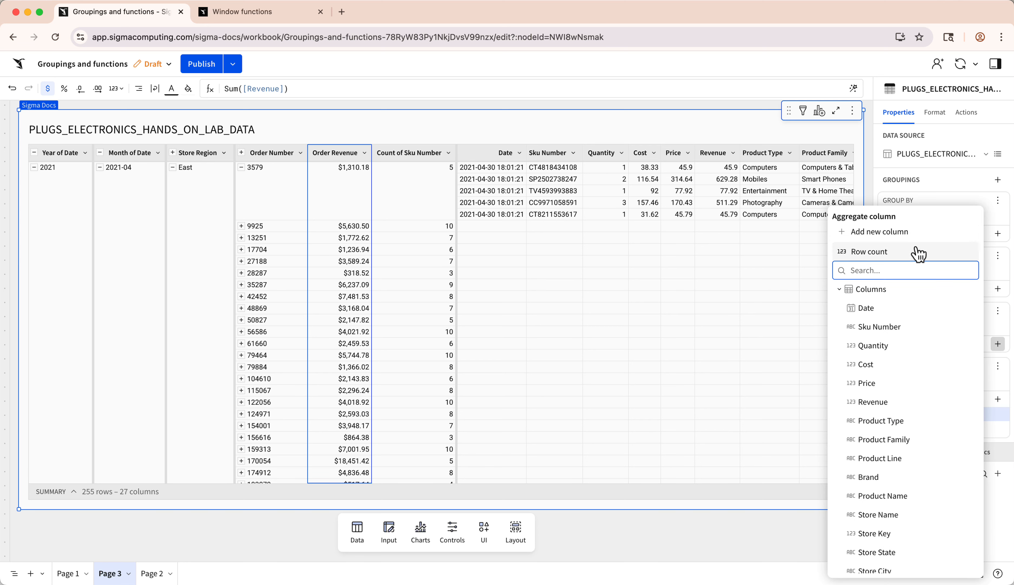
click(881, 232)
text(Sum)
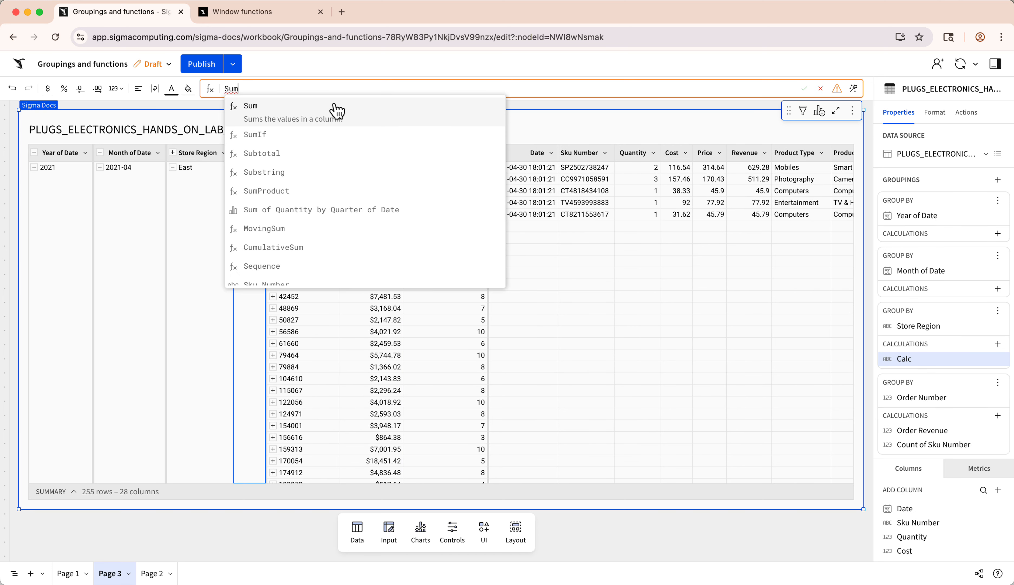
click(338, 111)
text([Order Rev)
click(336, 108)
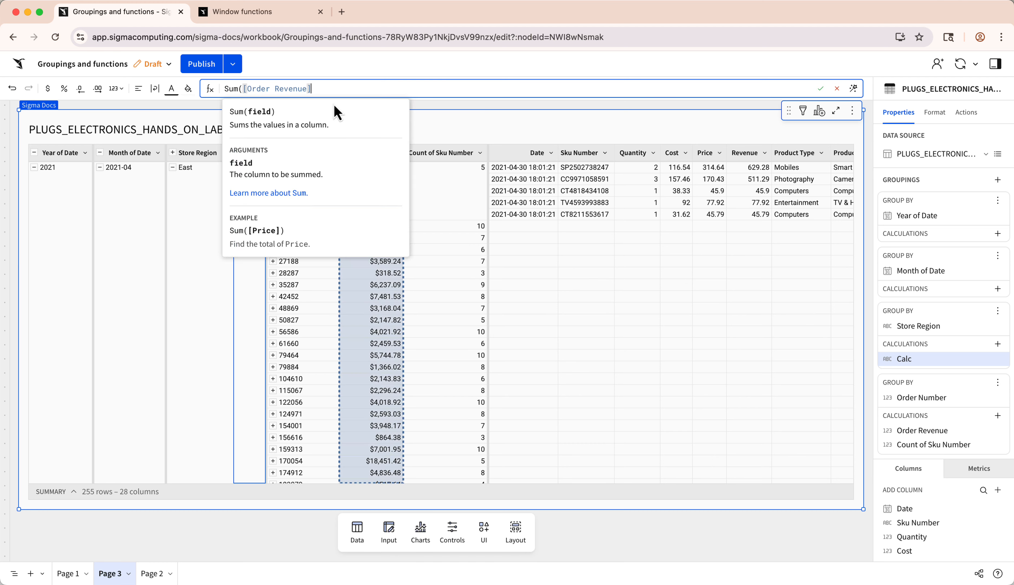
key(Return)
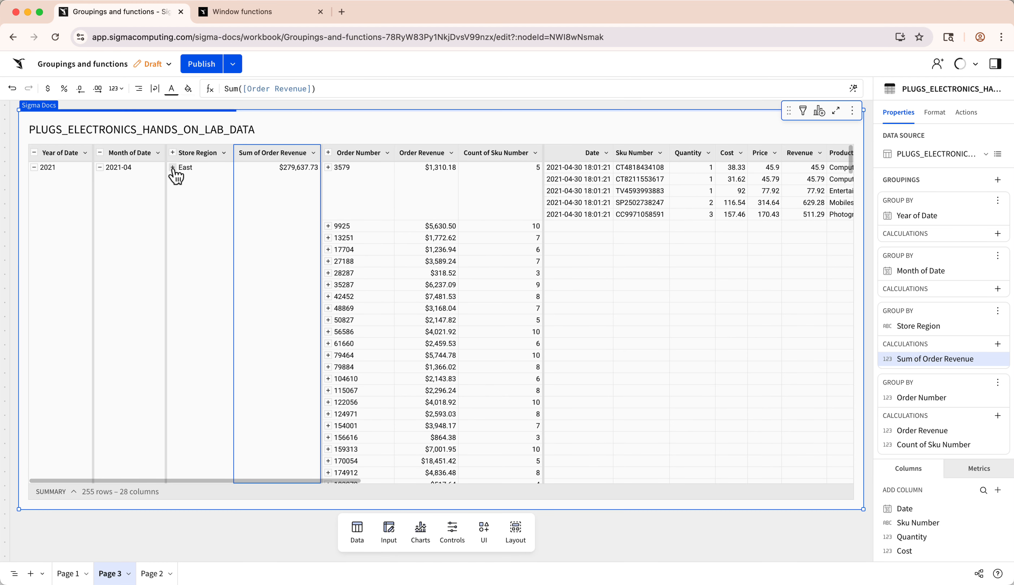
- Rename the Store Region grouping's sum column as Regional Revenue
double_click(273, 152)
text(Region)
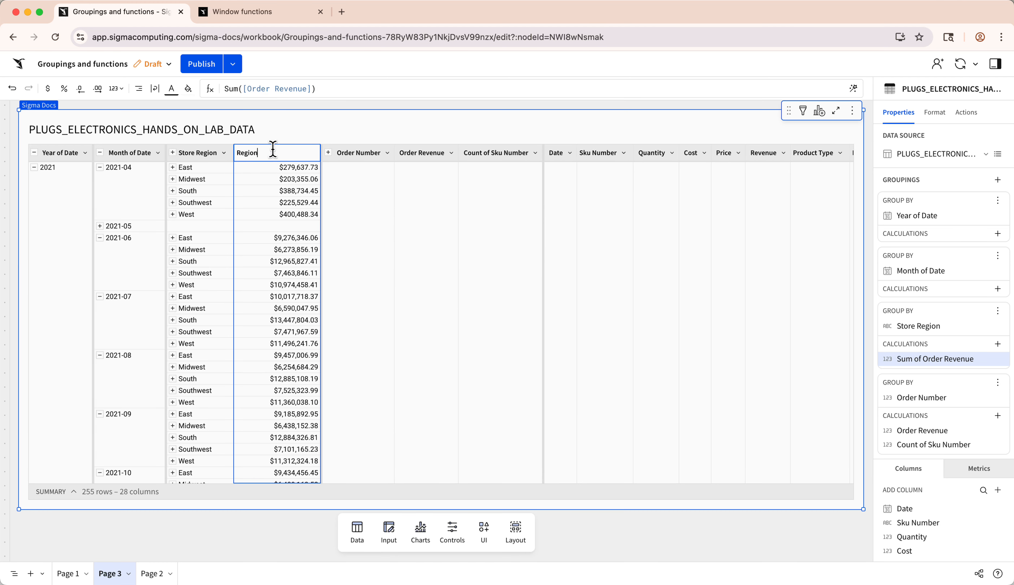
text(al Revenue)
key(Return)
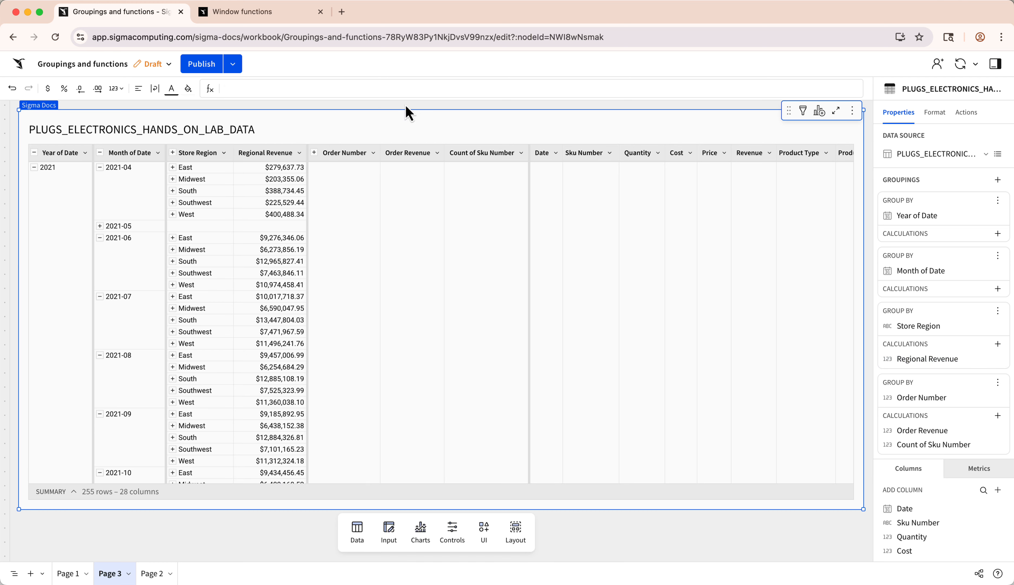
- Add a new calculation to the Month of Date grouping with the formula Sum([Regional Revenue])
click(998, 288)
click(871, 233)
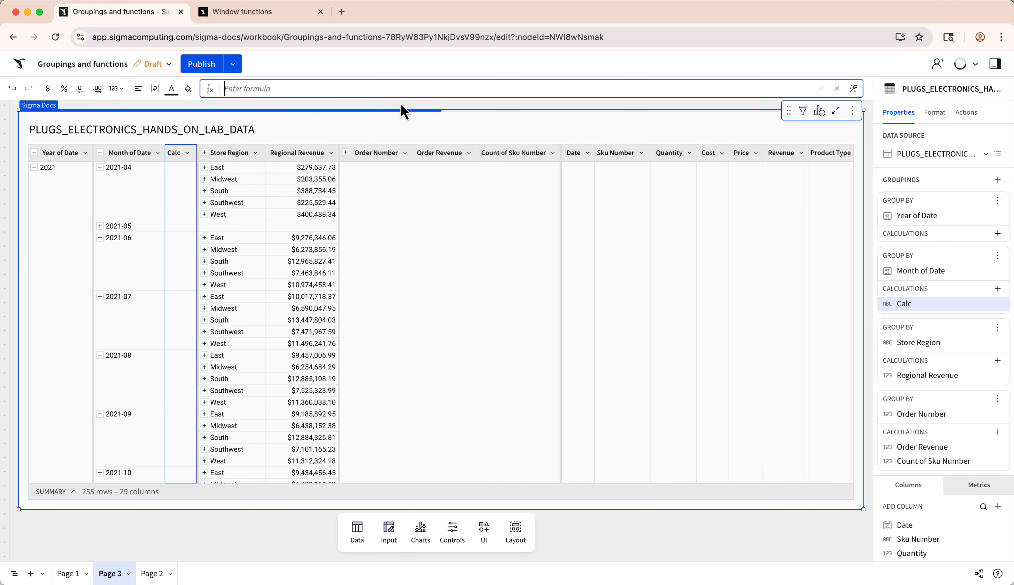
text(Sum([Reg)
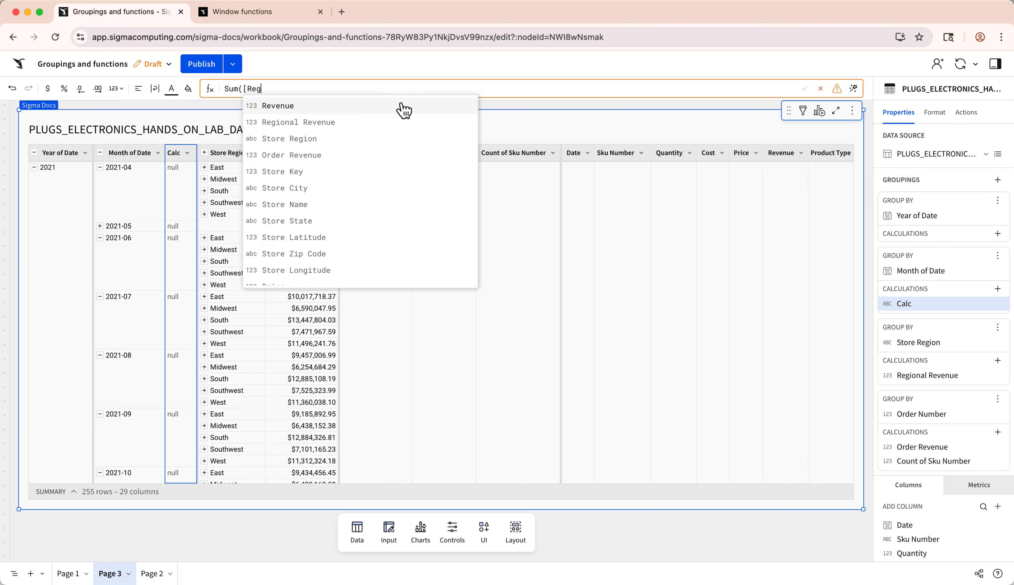
text(ional Revenue]))
key(Return)
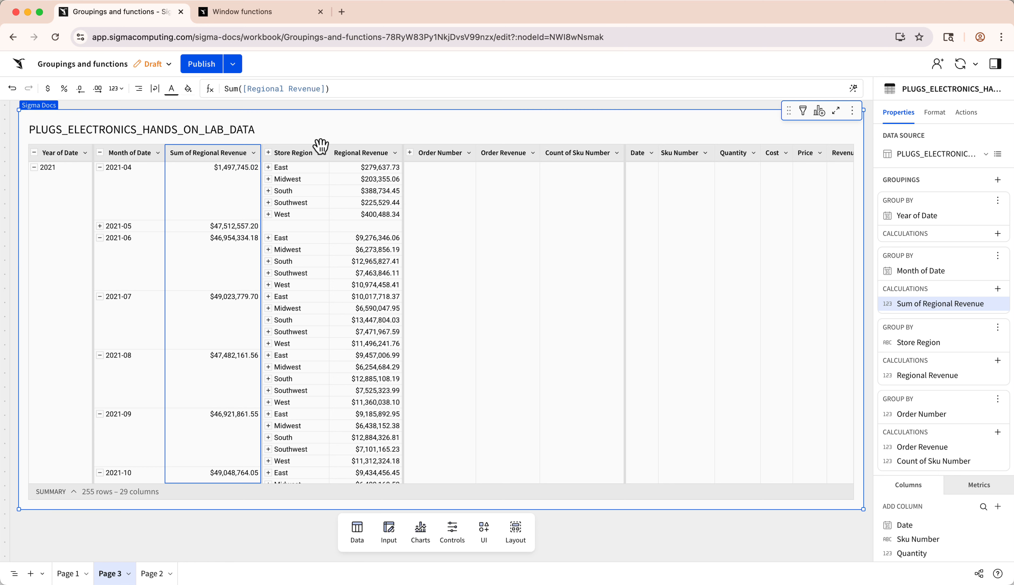
- Rename the Month of Date grouping's sum column as Monthly Revenue
double_click(222, 152)
text(Monthly Rev)
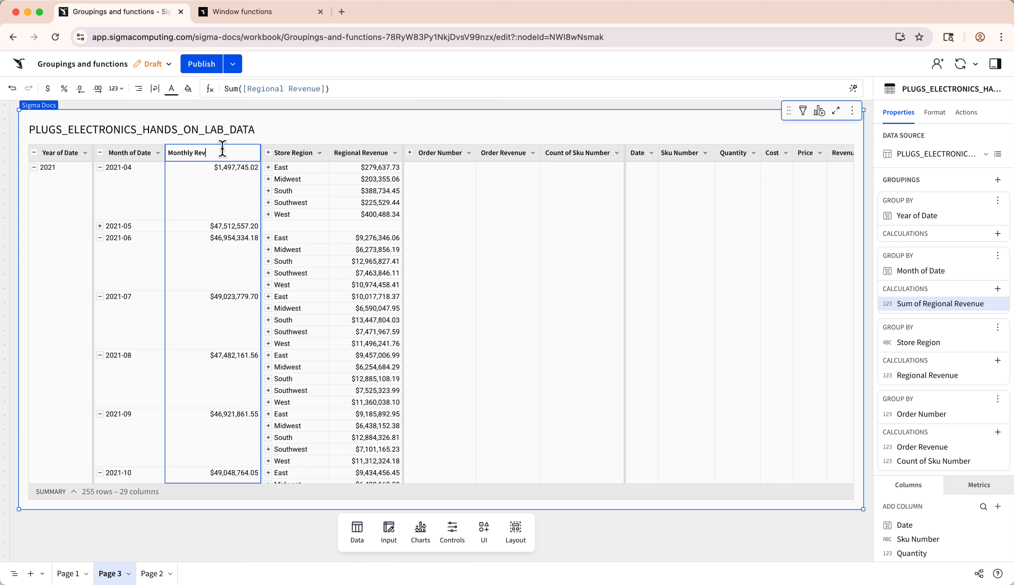
text(enue)
key(Return)
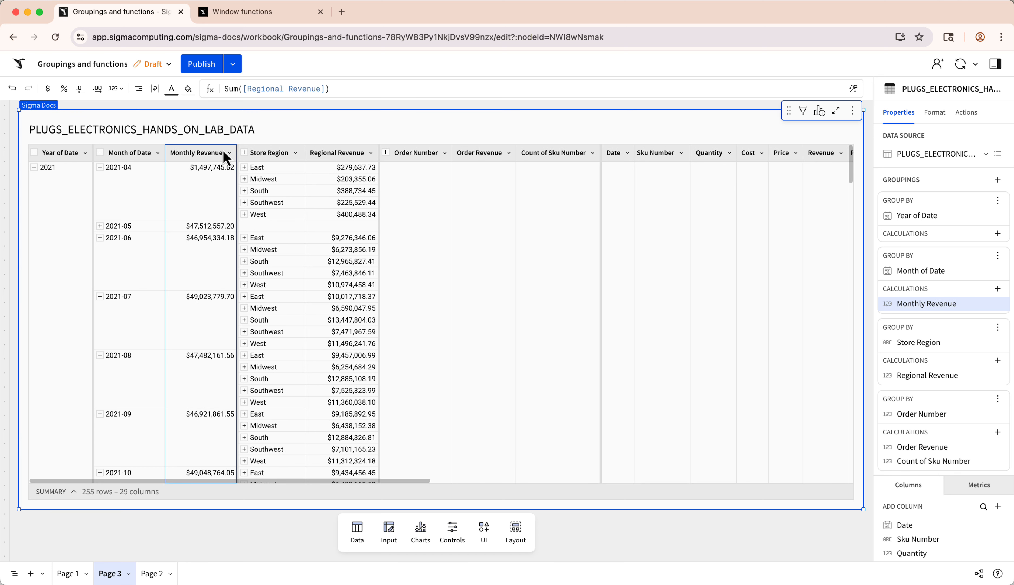
- Add a new calculation to the Year of Date grouping with the formula Sum([Monthly Revenue])
click(998, 233)
click(925, 235)
text(Sum()
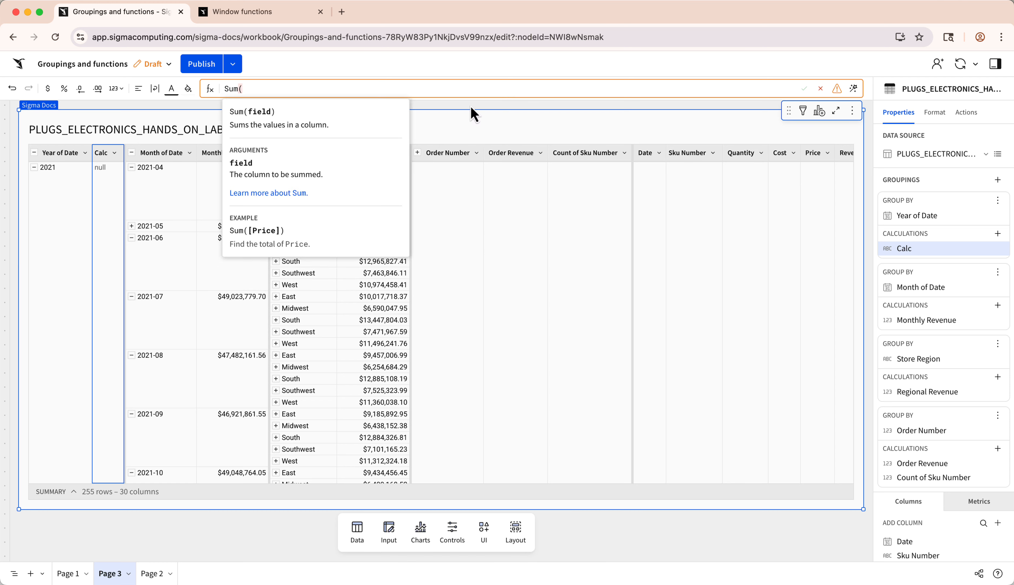
text([Monthly Revenue]))
key(Return)
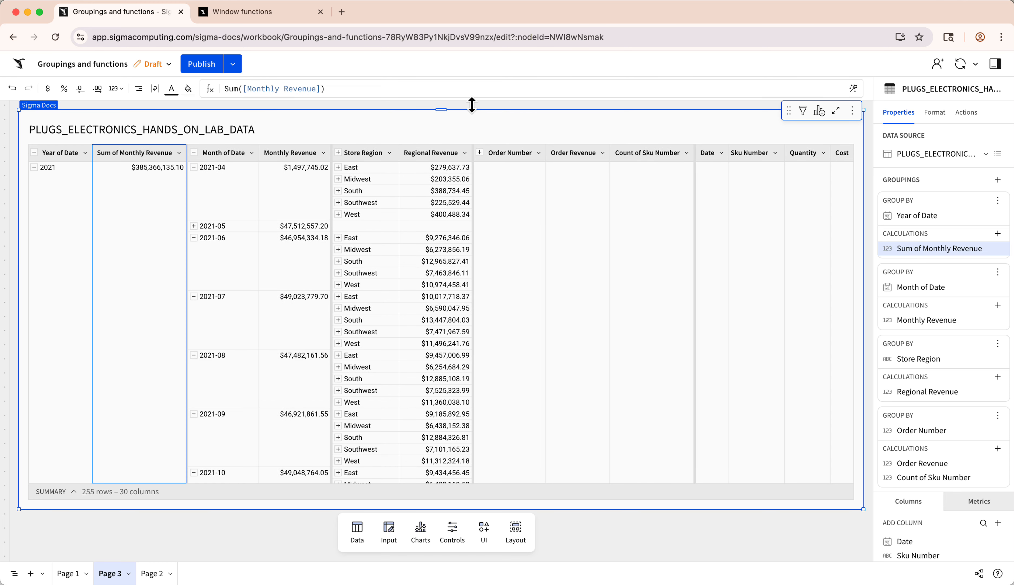
- Rename the Year of Date grouping's sum column as Yearly Revenue and collapse the Year of Date grouping
double_click(137, 153)
text(Yearly Reven)
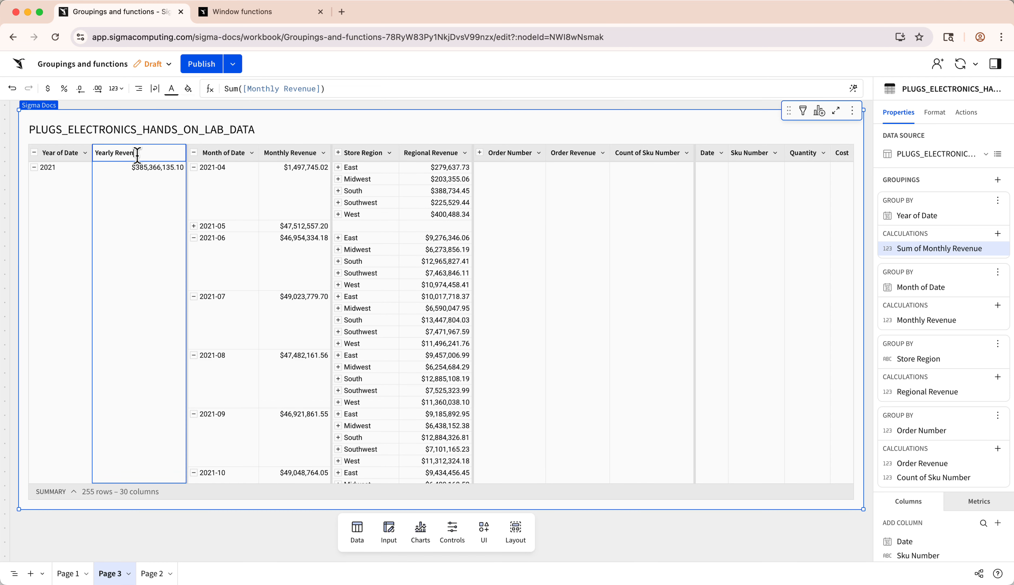
text(ue)
key(Return)
click(34, 152)
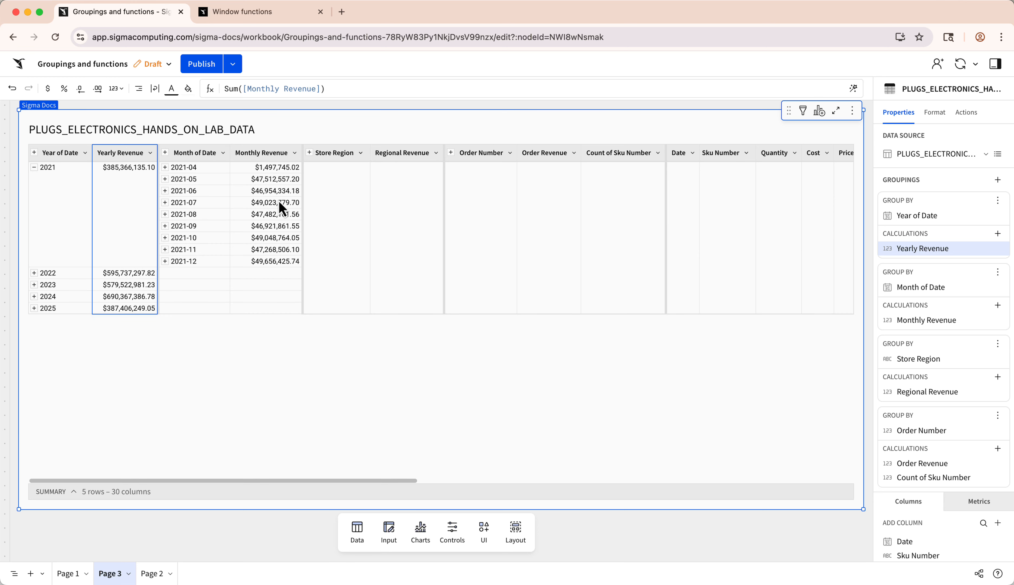
- Open the function index, review the aggregate functions page, and return to the workbook
click(210, 89)
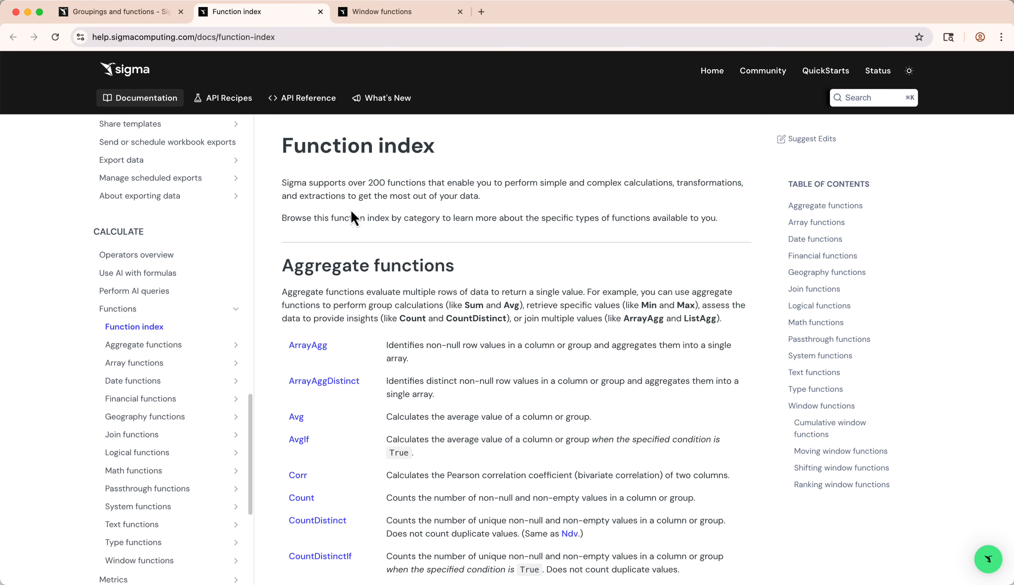
click(157, 344)
scroll(407, 300, down, 6)
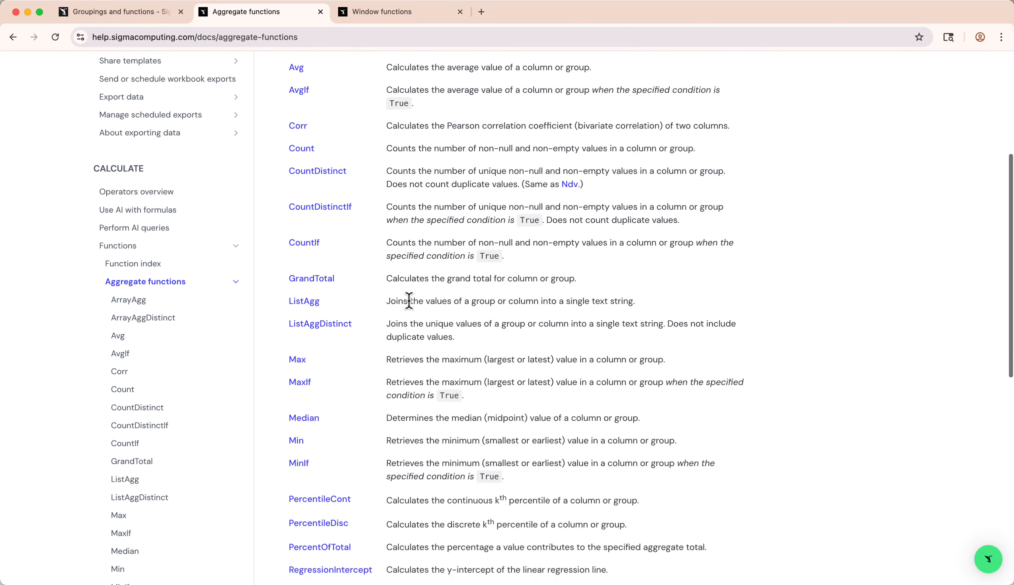
scroll(408, 301, down, 10)
click(125, 13)
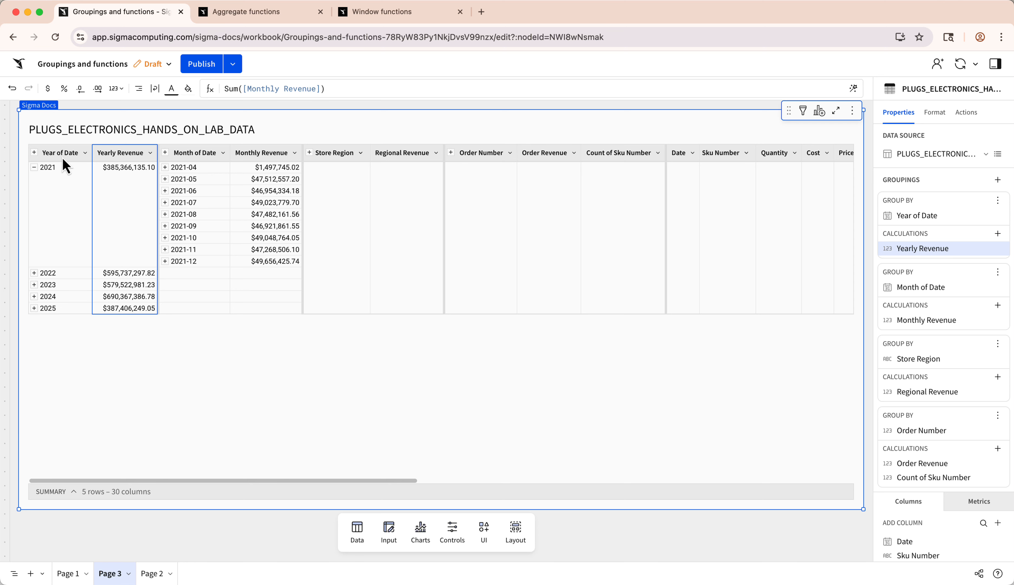
- Add another calculation to the Year of Date grouping with the formula [Month of Date]
click(998, 234)
click(878, 257)
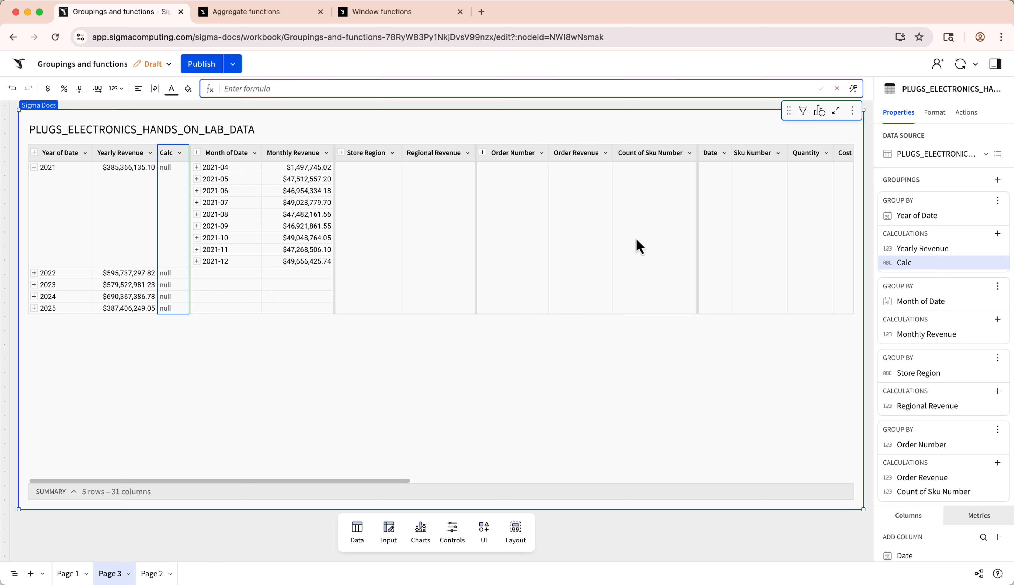
text([Month of Date])
key(Return)
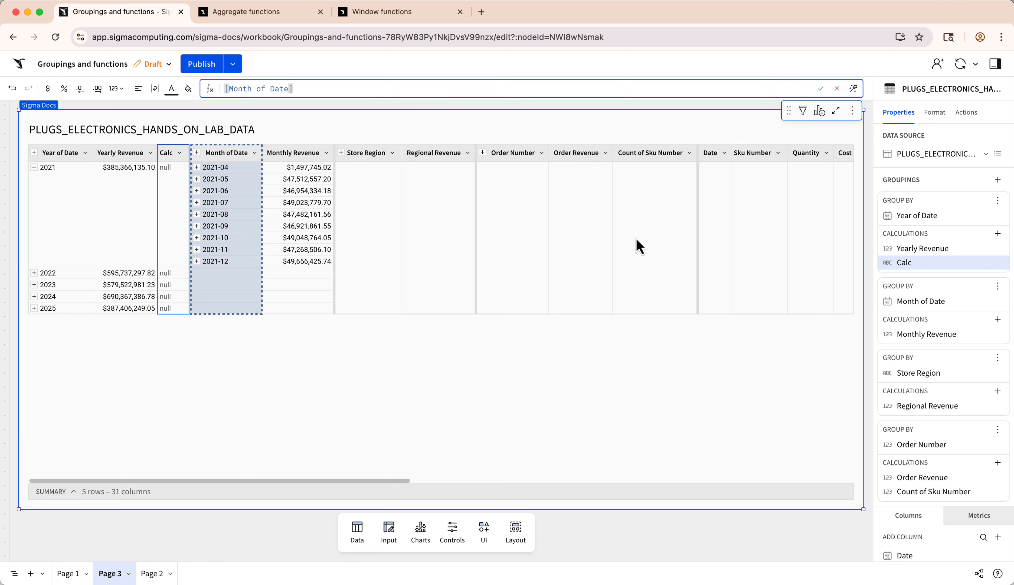
- Wrap the Year of Date grouping's month reference in the First function
mouse_move(194, 171)
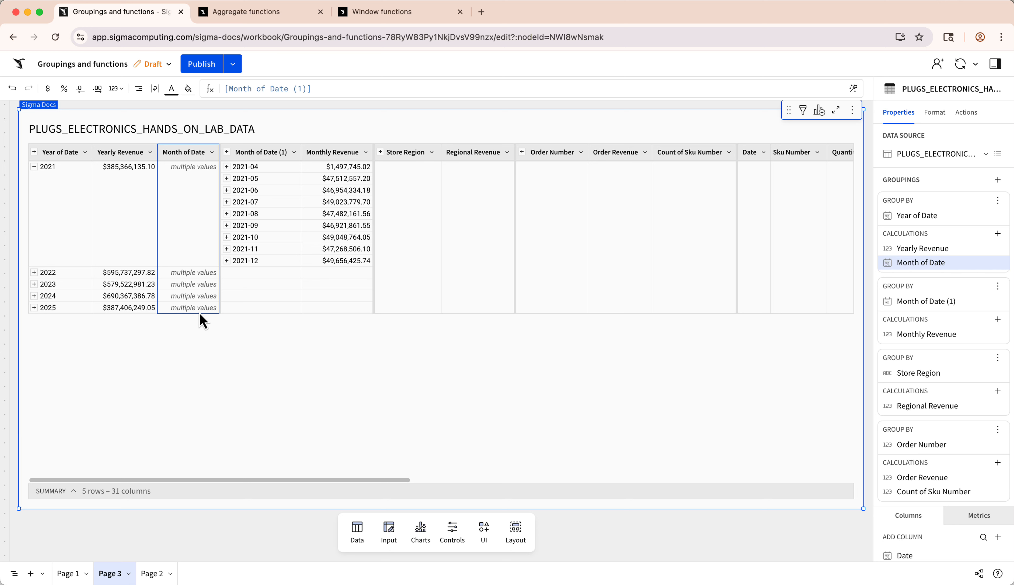
click(219, 86)
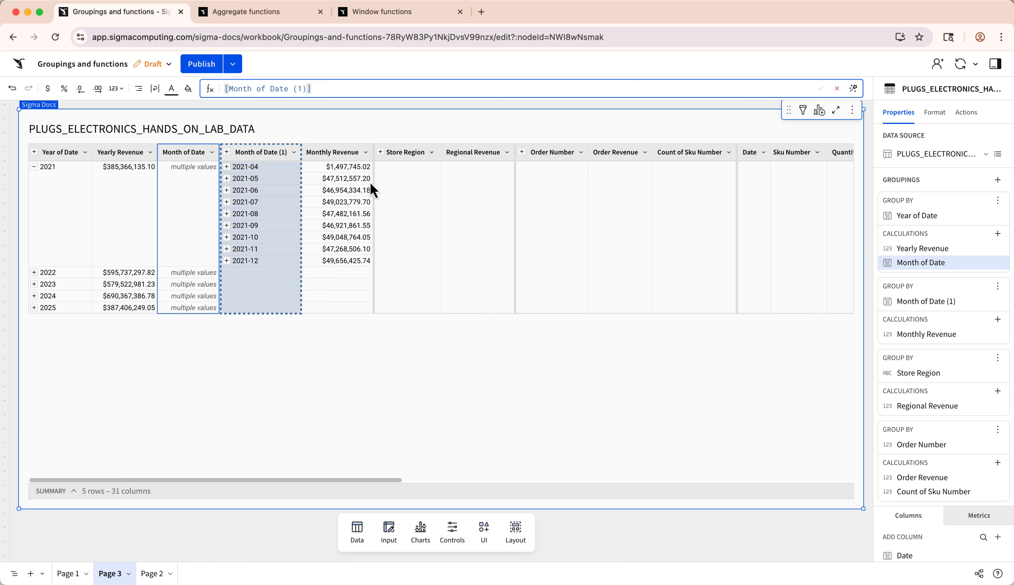
text(First()
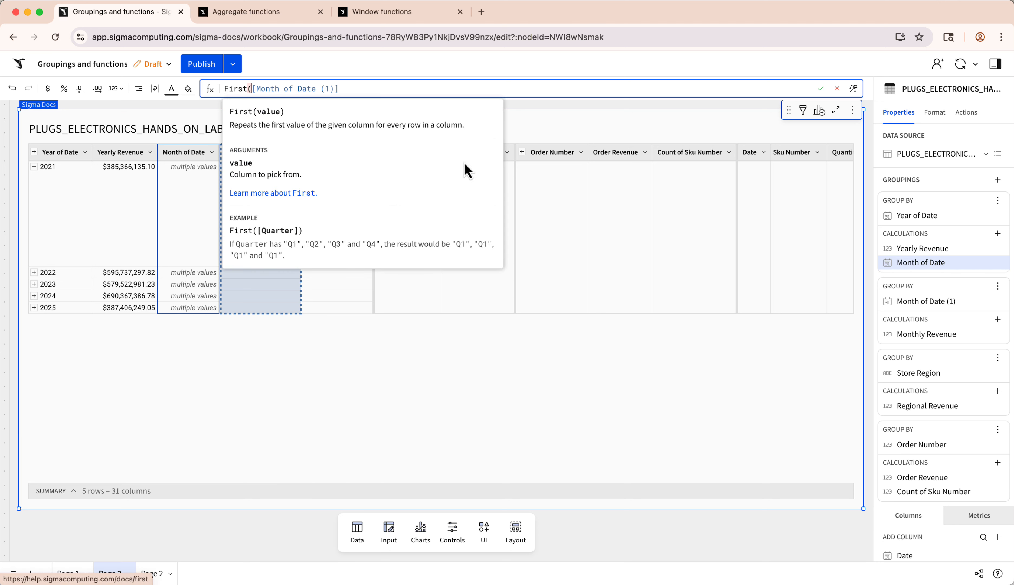
key(Return)
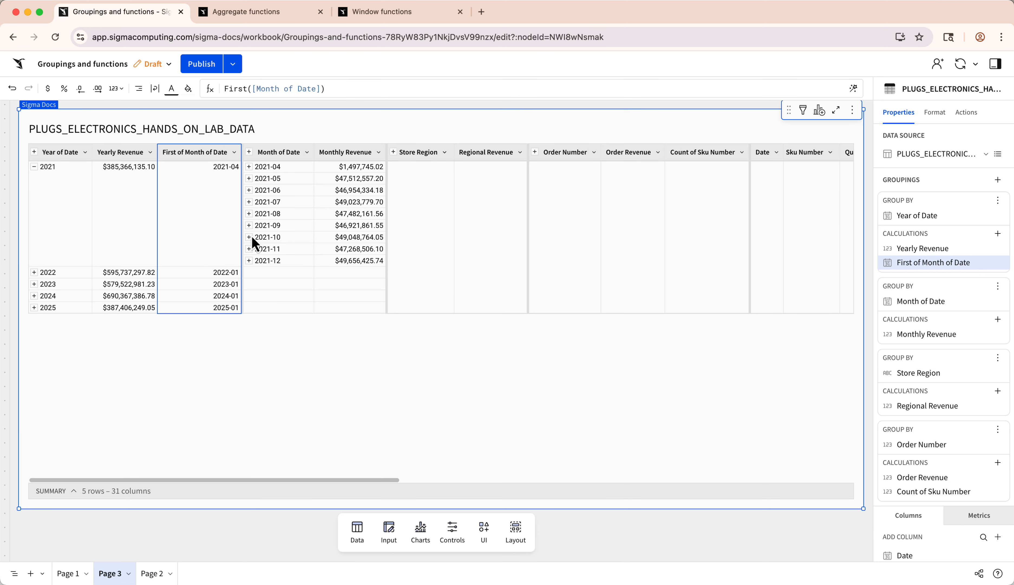
- Sort Month of Date in descending order, return it to ascending order, and select the First of Month of Date column
click(307, 152)
click(383, 167)
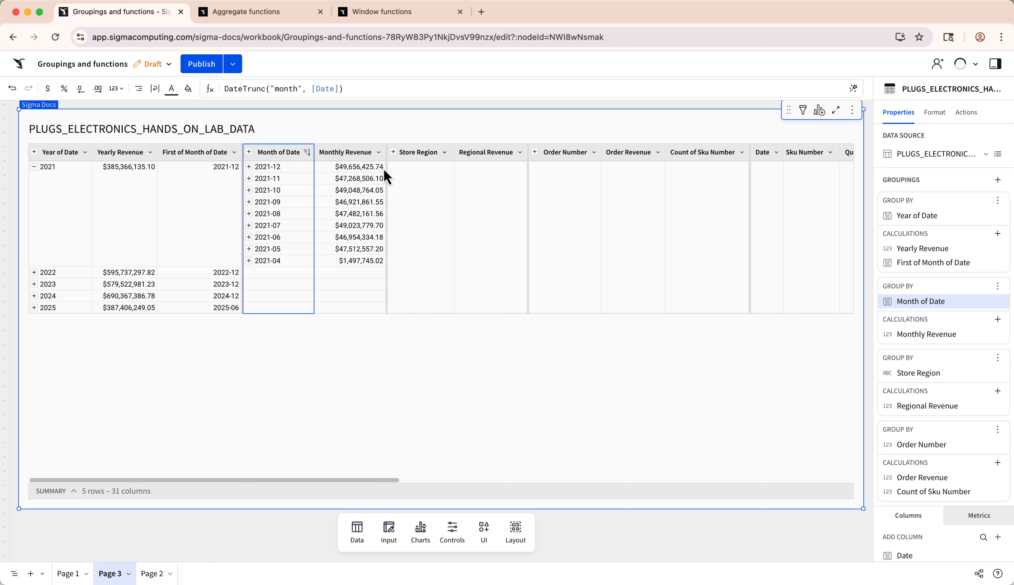
click(308, 152)
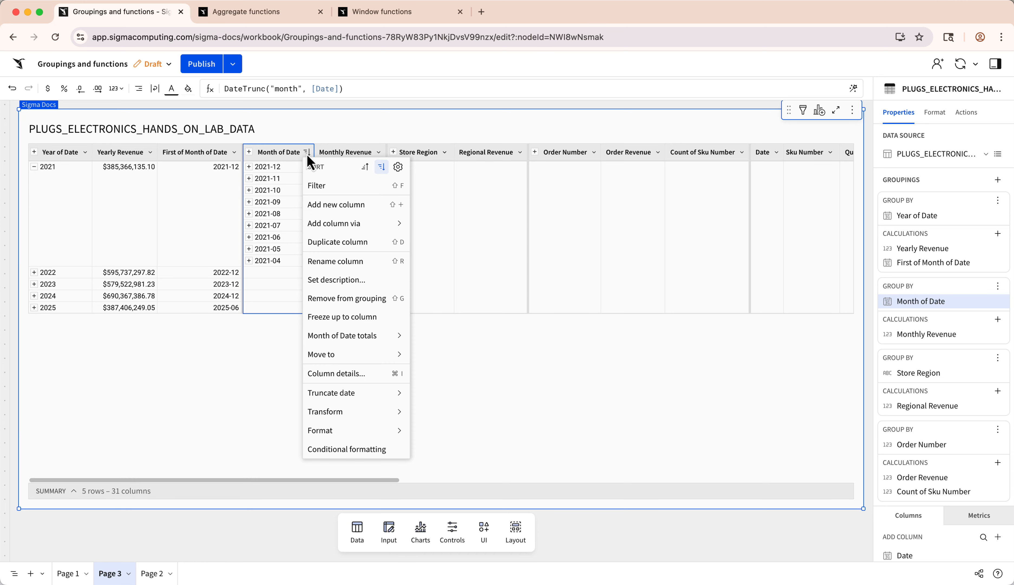
click(369, 166)
click(242, 165)
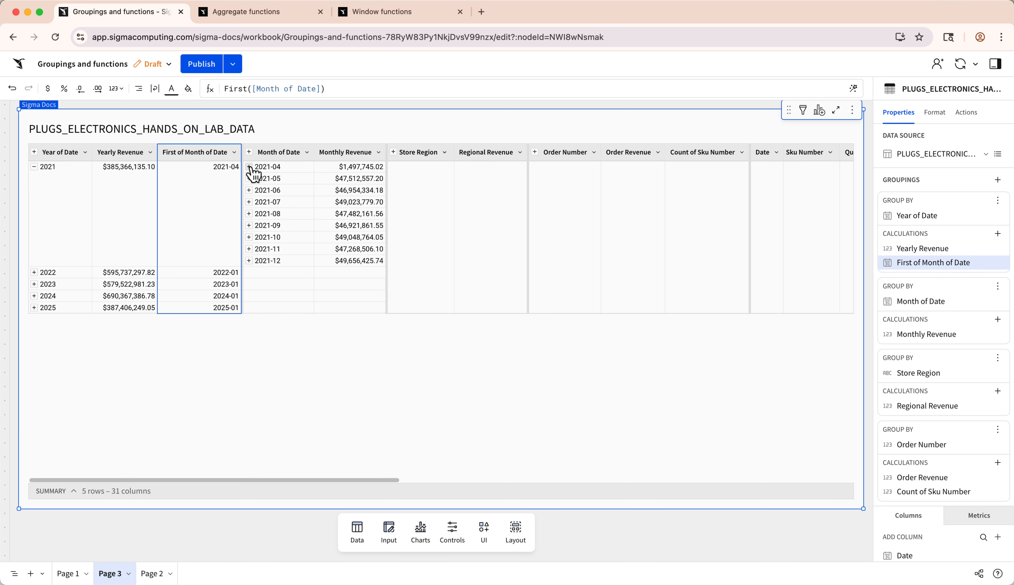
- Expand month 2021-04, the East region and its first order, and examine the order's row-level columns through the customer fields
click(249, 167)
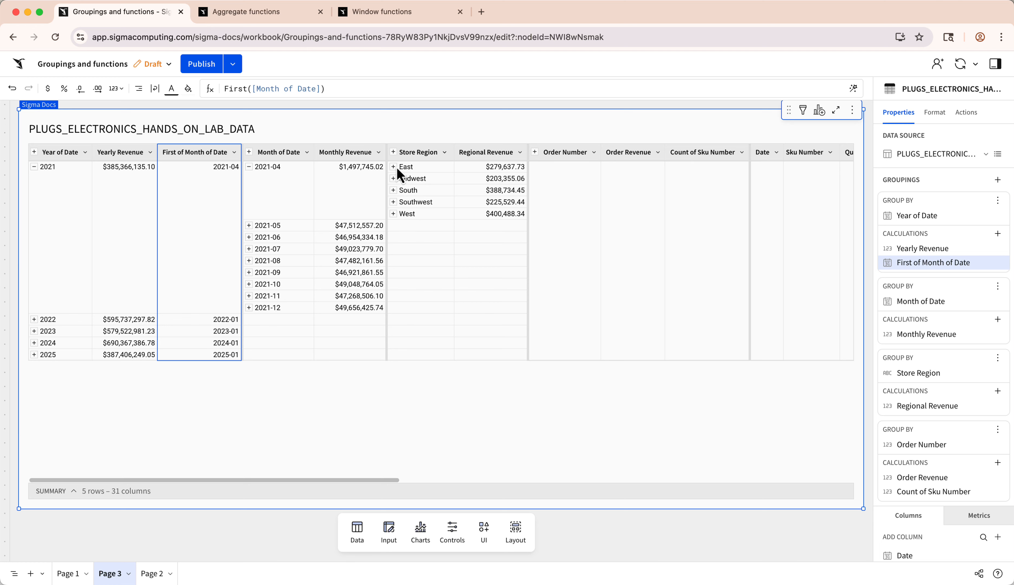
click(393, 166)
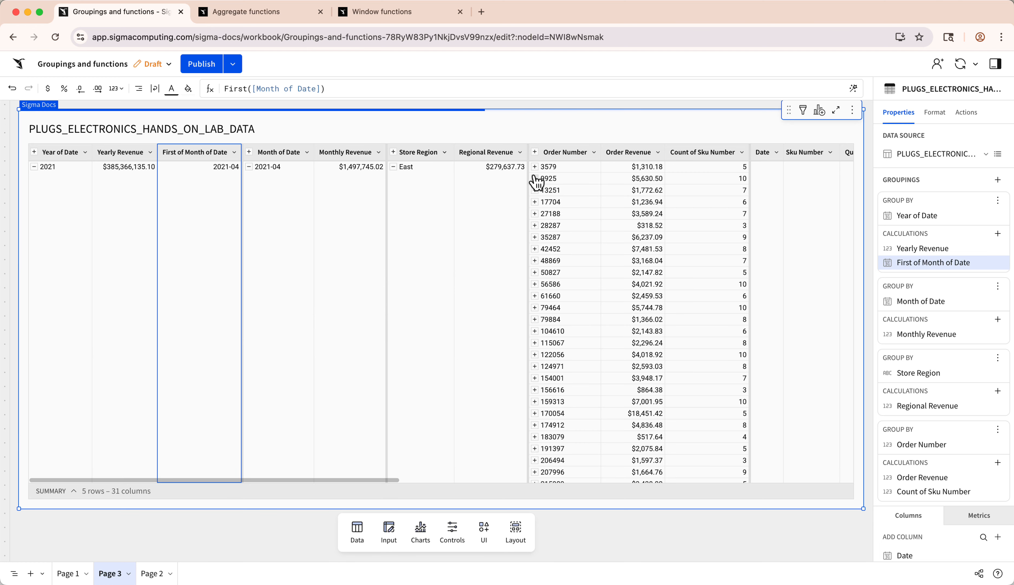
click(534, 167)
scroll(670, 190, right, 4)
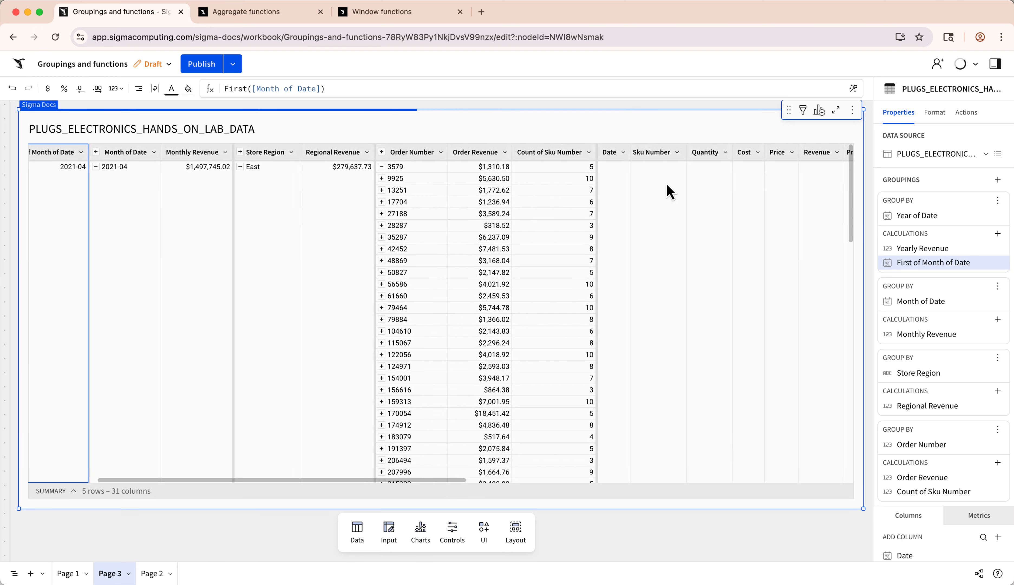
scroll(670, 192, right, 10)
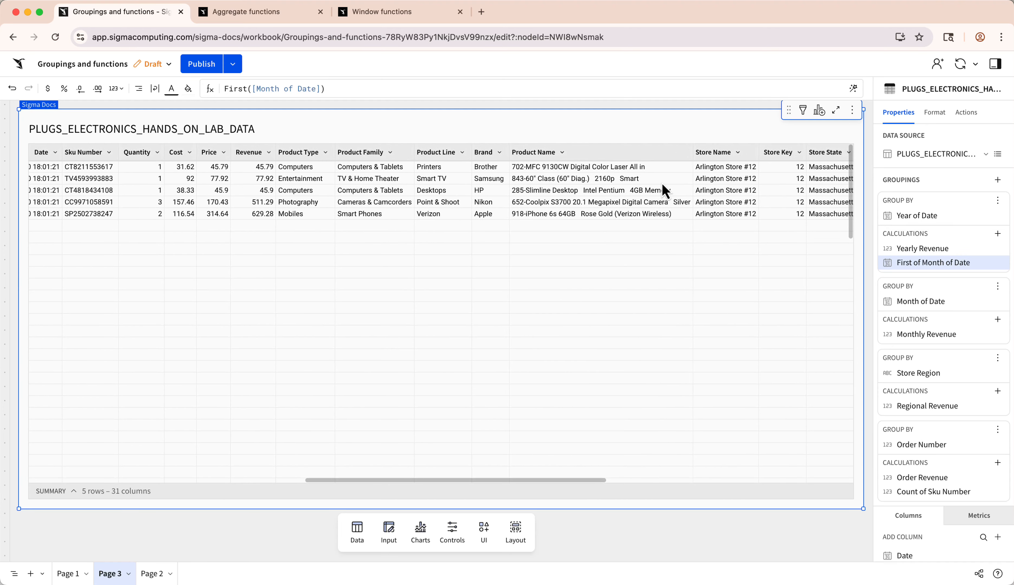
scroll(664, 191, right, 10)
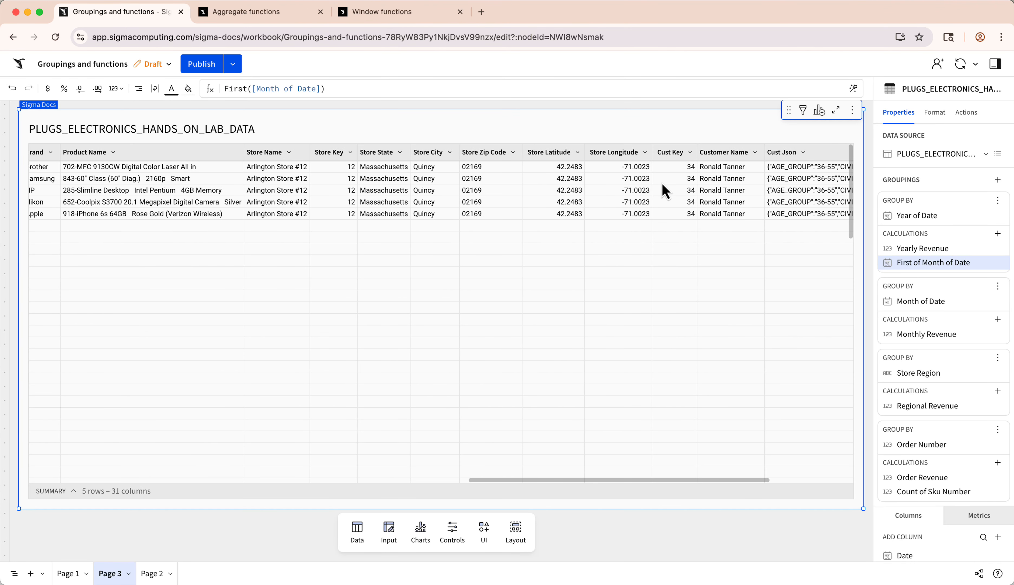
- Select the Store State values across the first order's rows, and select that order's cell in the Order Number grouping
click(389, 171)
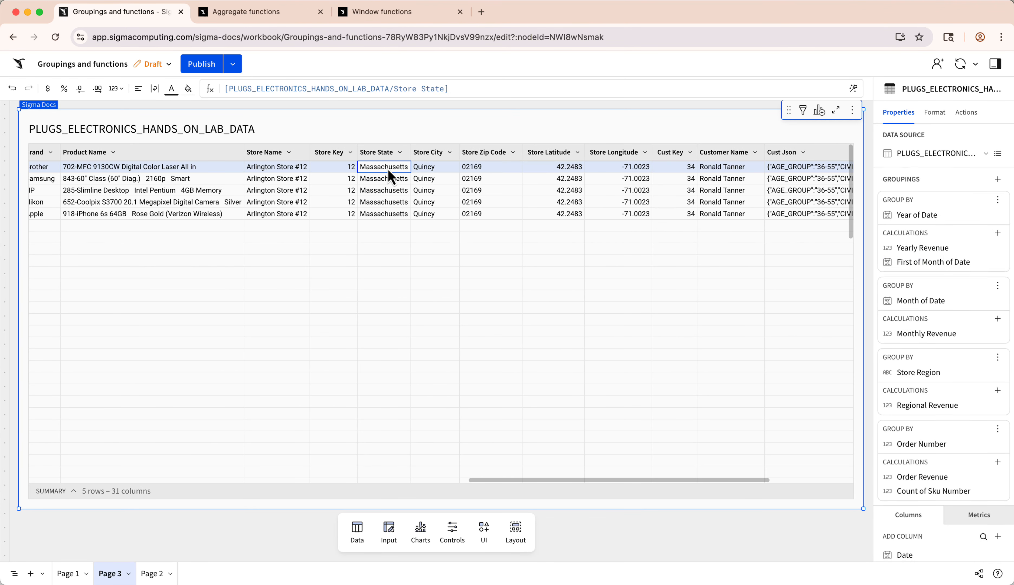
shift+click(387, 213)
scroll(358, 215, left, 15)
scroll(360, 217, left, 5)
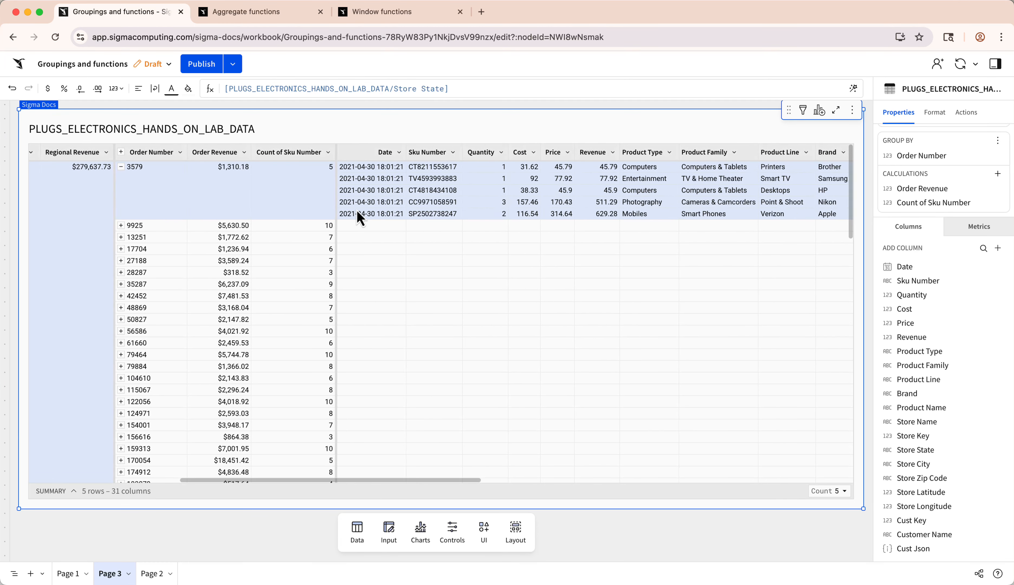
click(185, 195)
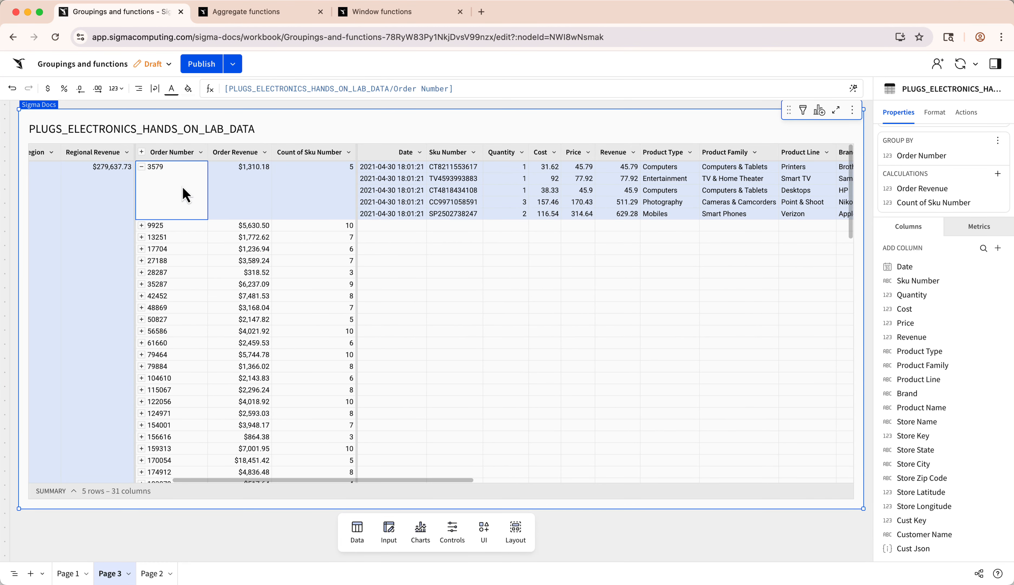
- Add a calculation after Count of Sku Number in the Order Number grouping with the formula [Store State]
scroll(185, 195, left, 10)
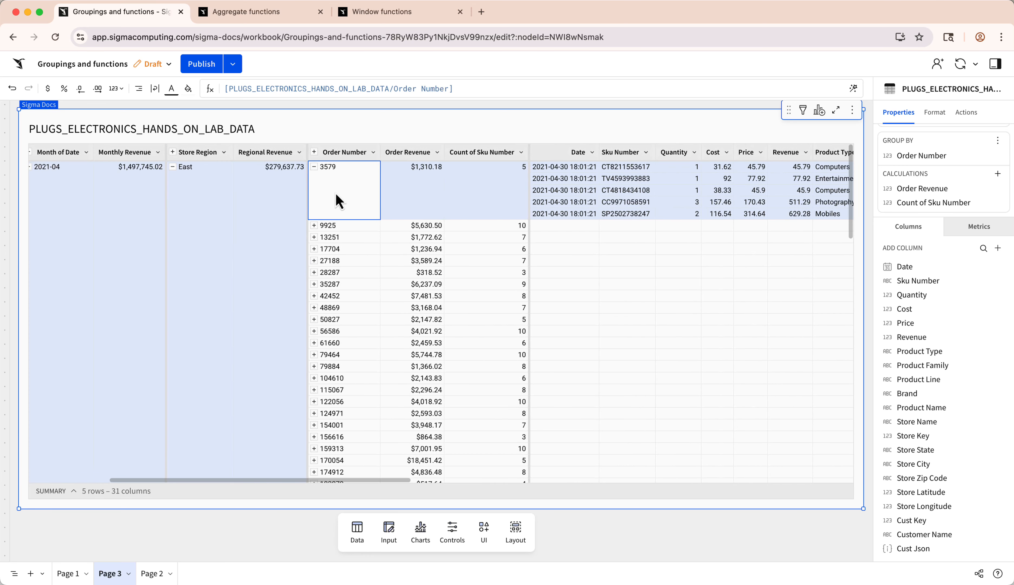
scroll(339, 201, left, 5)
click(633, 152)
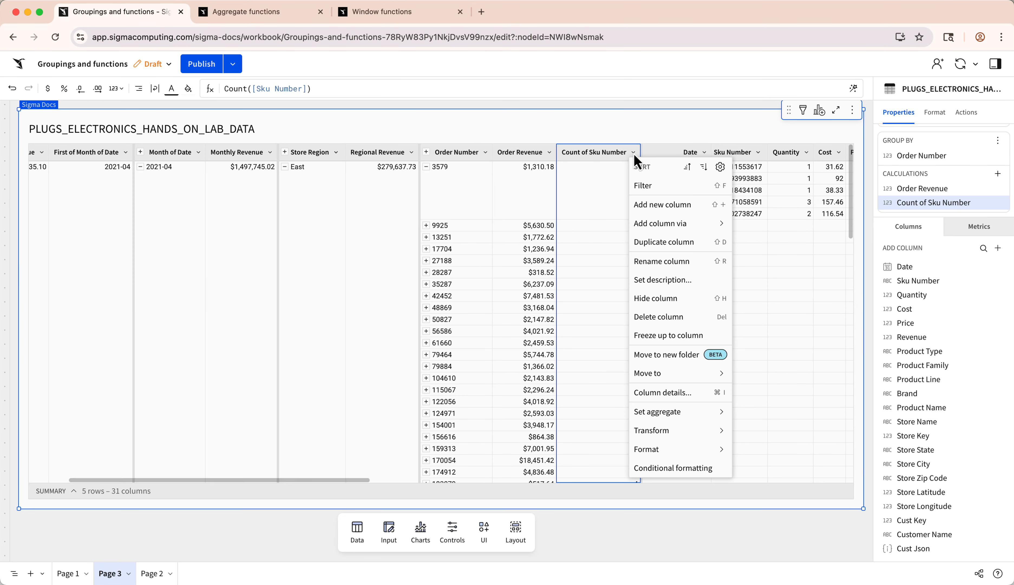
click(643, 205)
text([Store State])
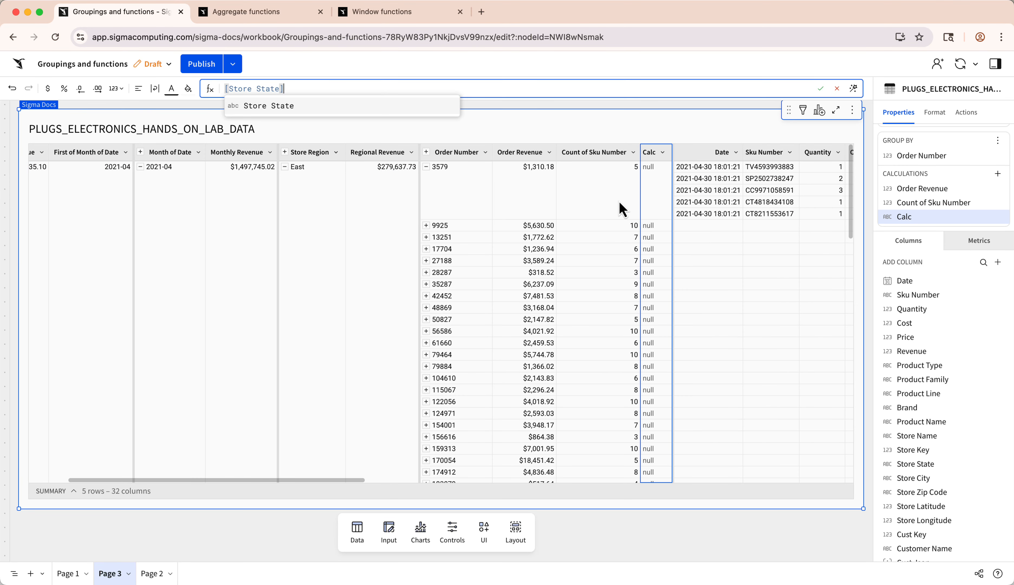
key(Return)
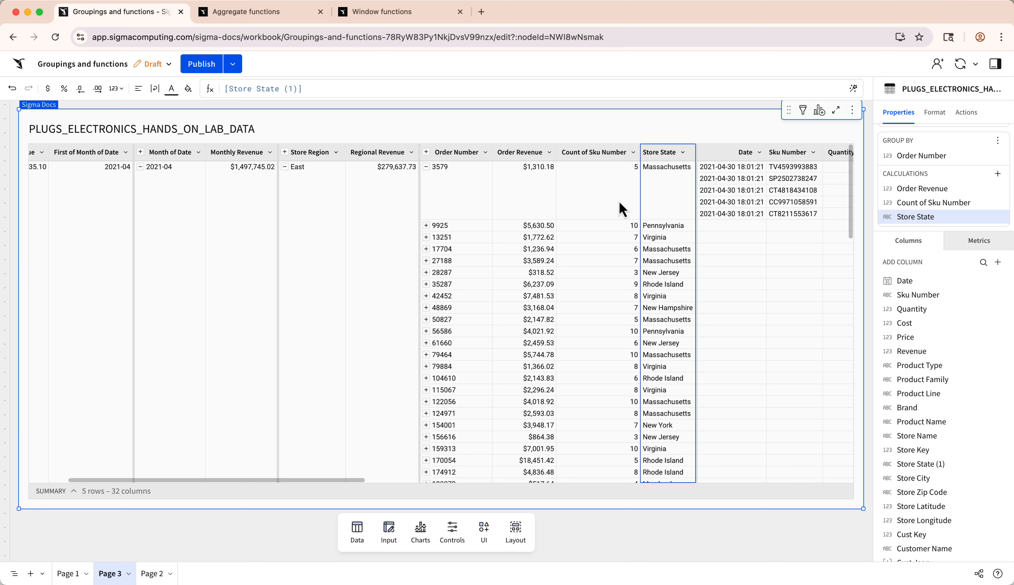
- Inspect the Store State values of several orders and select the East cell of the Store Region grouping
click(684, 201)
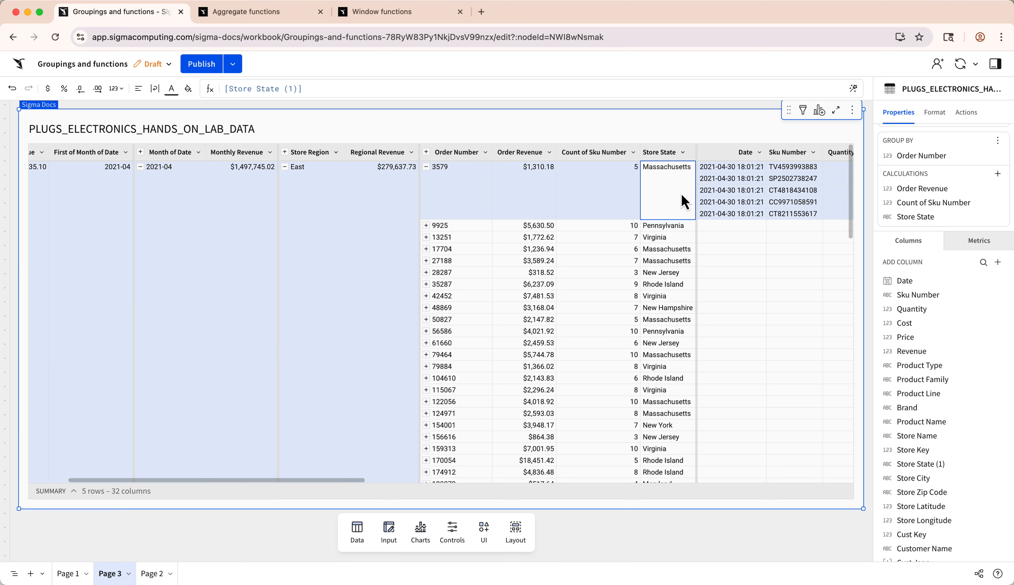
click(678, 227)
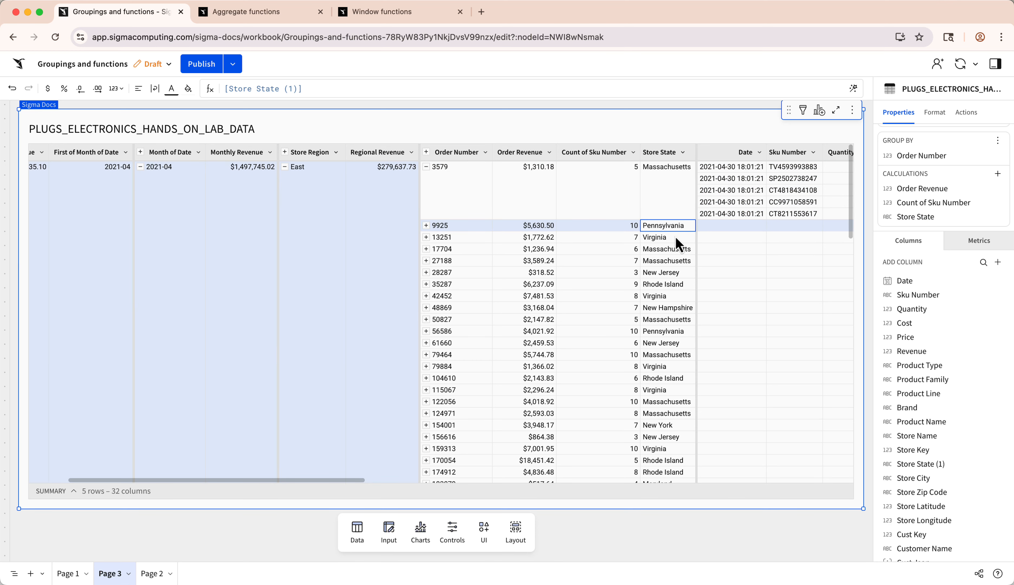
click(677, 261)
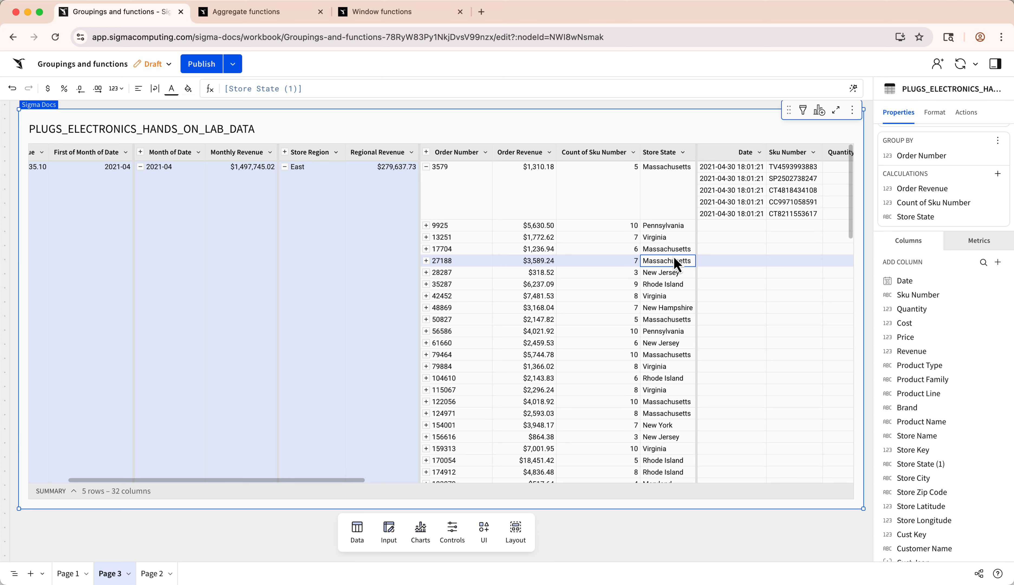
click(369, 227)
click(324, 229)
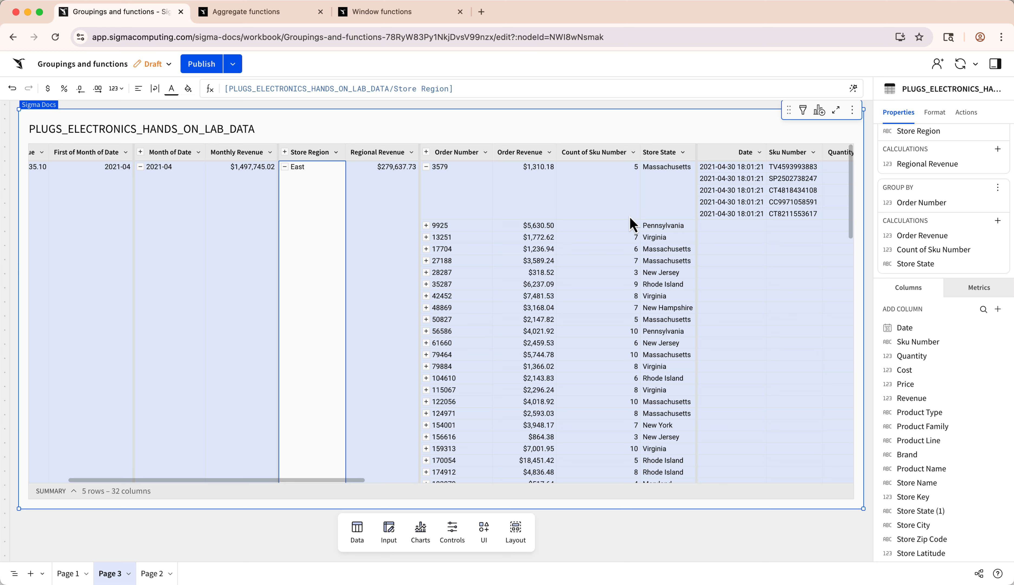
- Add a calculation to the Store Region grouping with the formula [Monthly Revenue] and collapse the East region
click(411, 152)
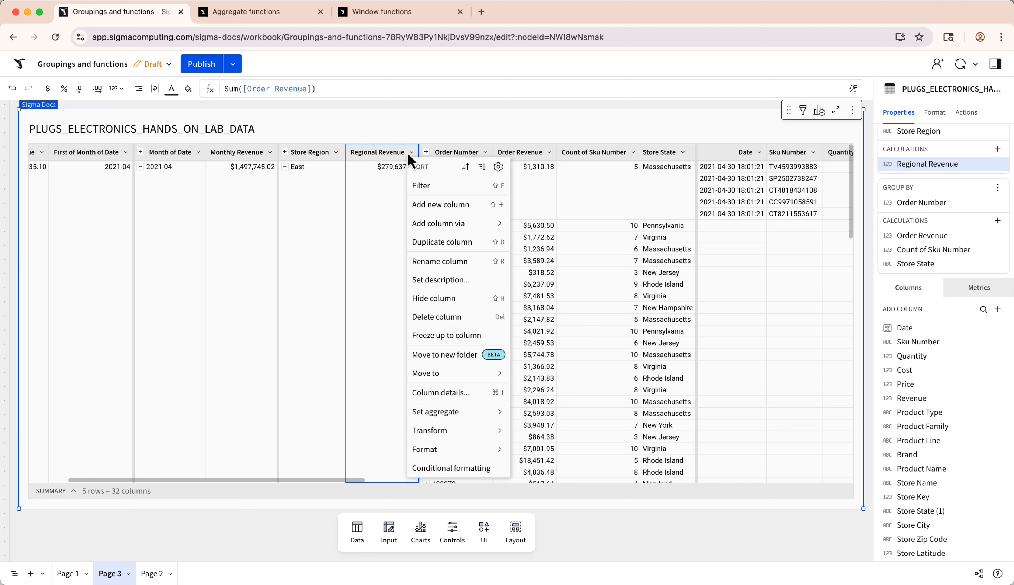
click(431, 204)
text(Mon)
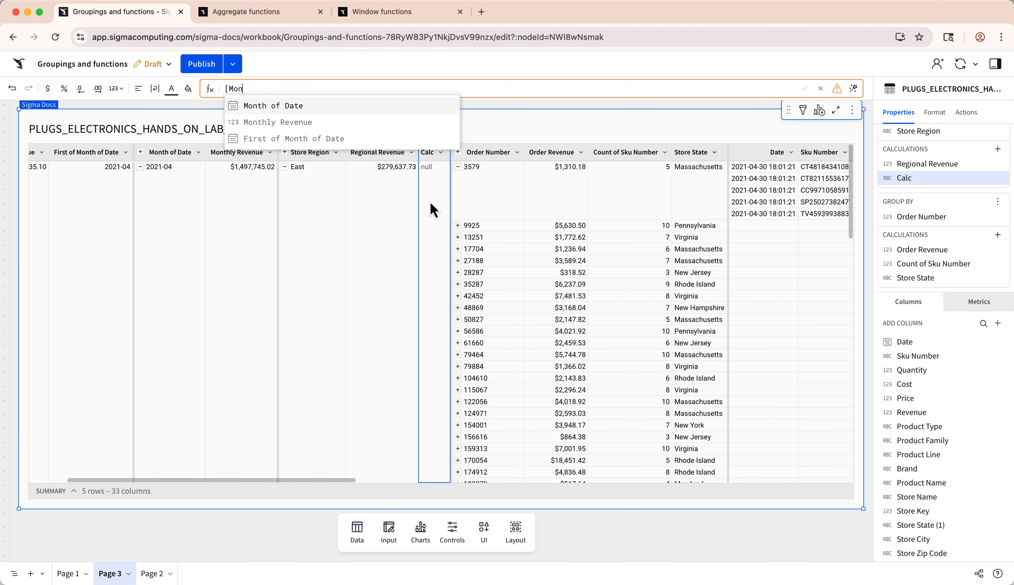
text(thly Revenue])
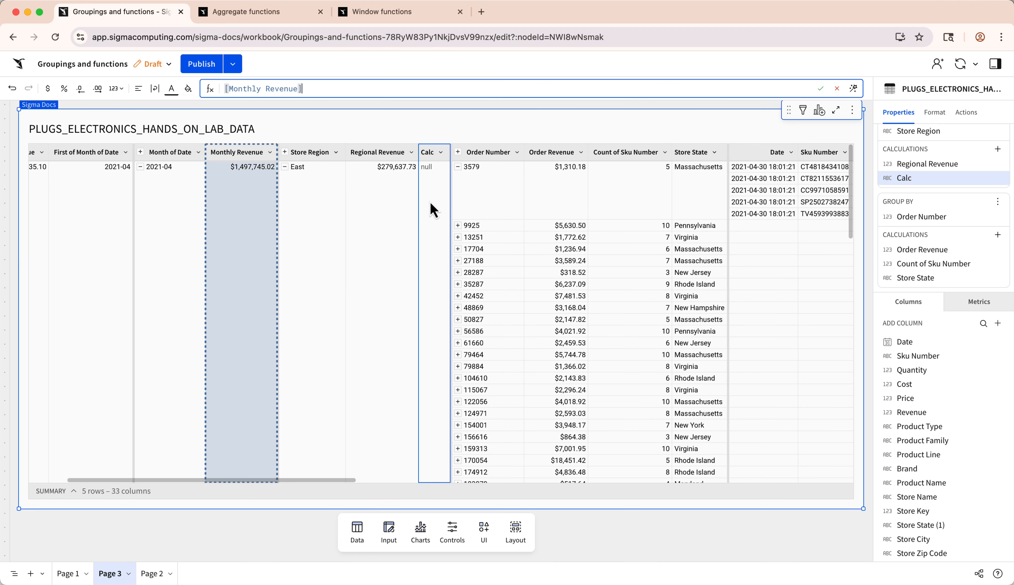
key(Return)
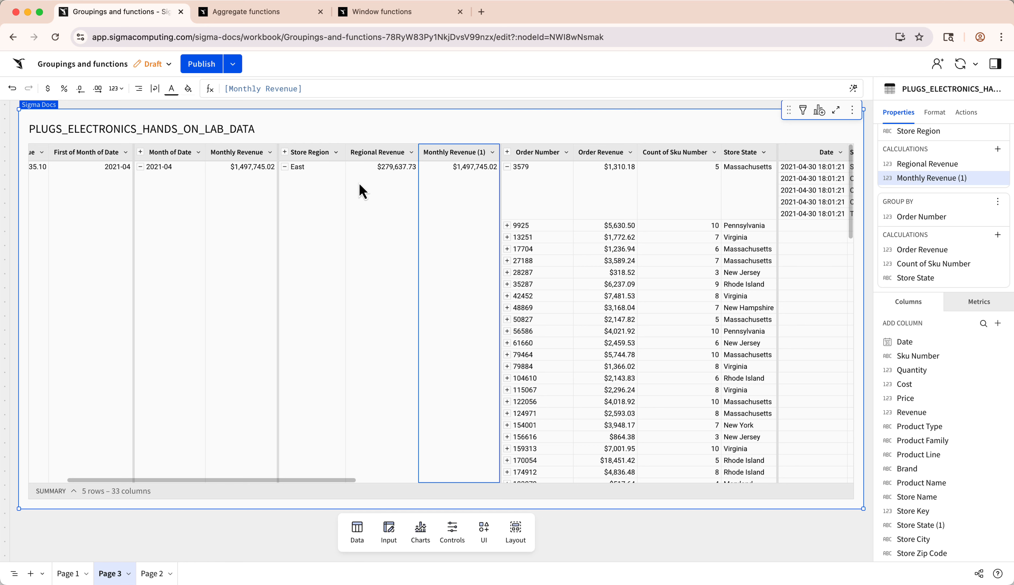
click(284, 167)
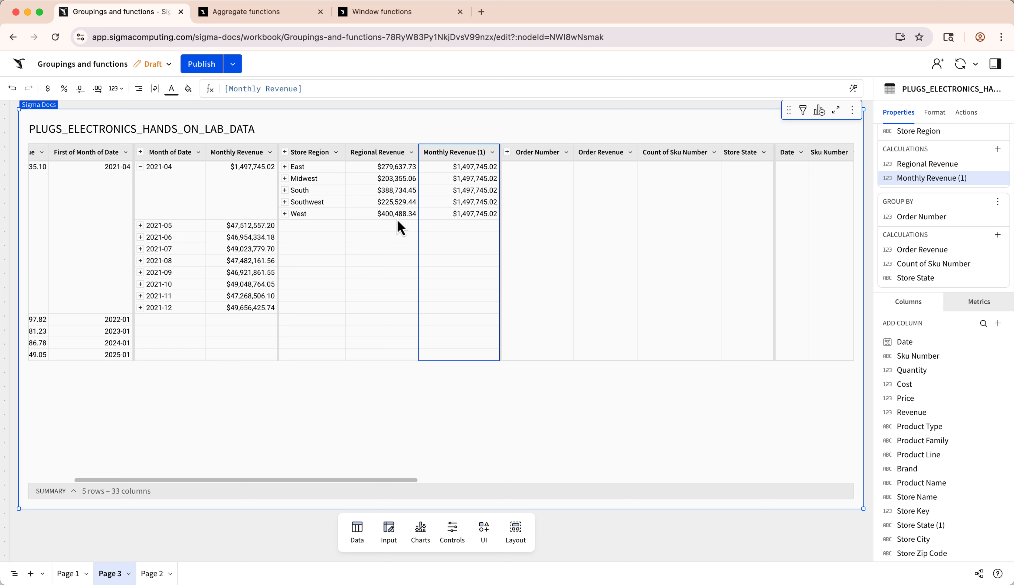
- Change the Store Region grouping's new calculation to [Regional Revenue] / [Monthly Revenue] and format it as a percent
click(225, 88)
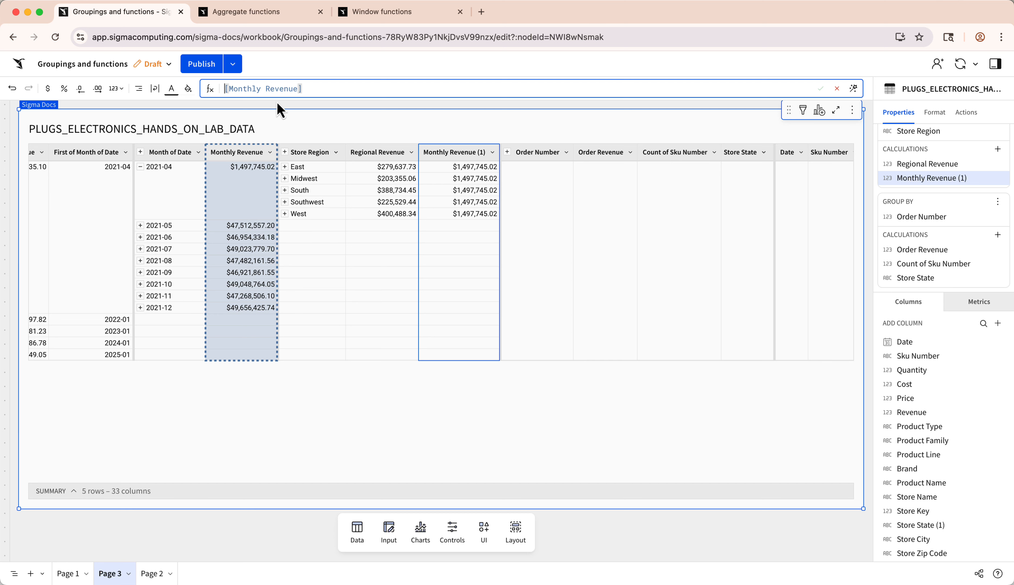
text([Regional Revenue] /)
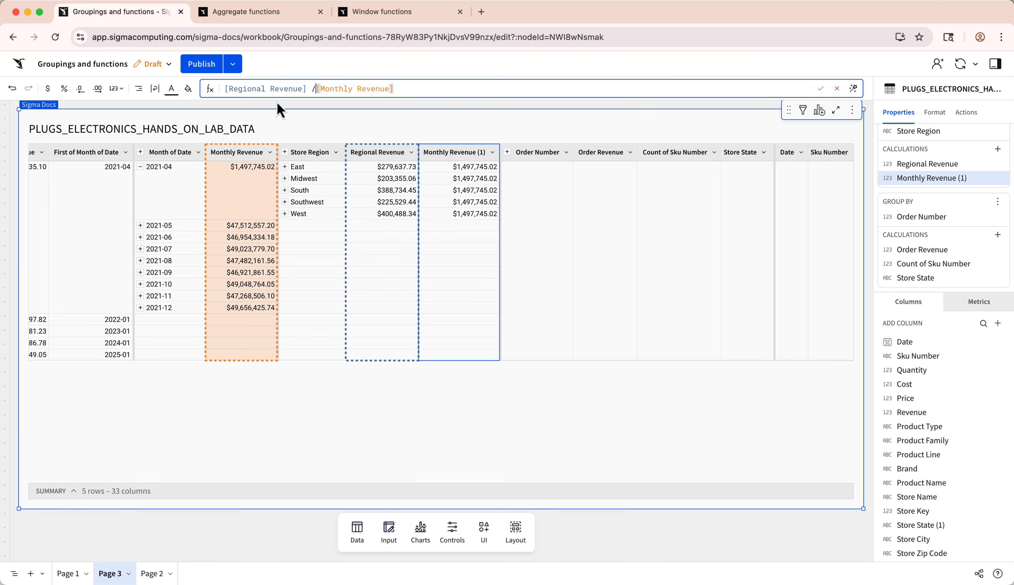
key(Return)
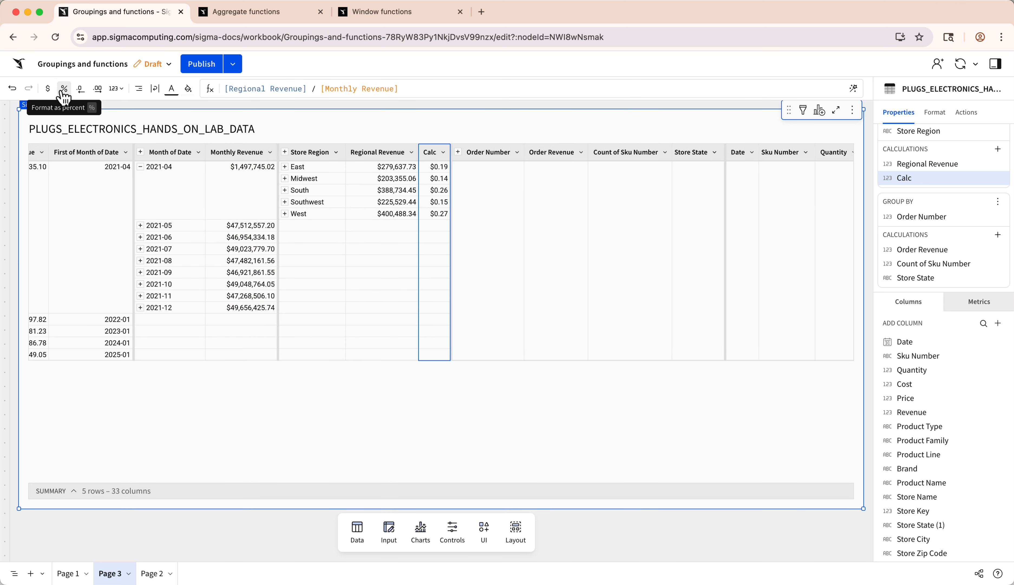
click(63, 97)
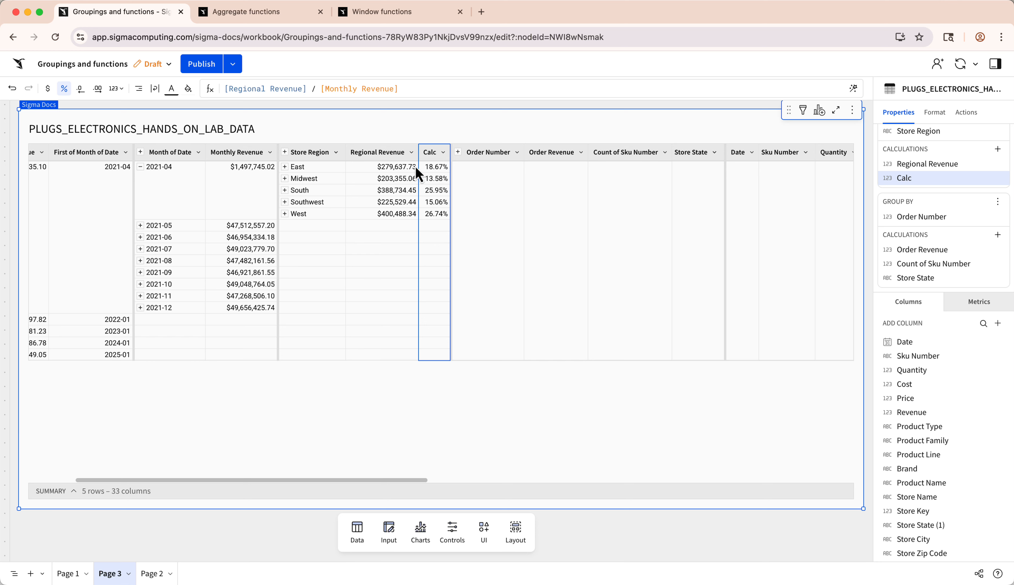
- Expand the East region and its first order, and select the first four row-level Revenue values
click(284, 166)
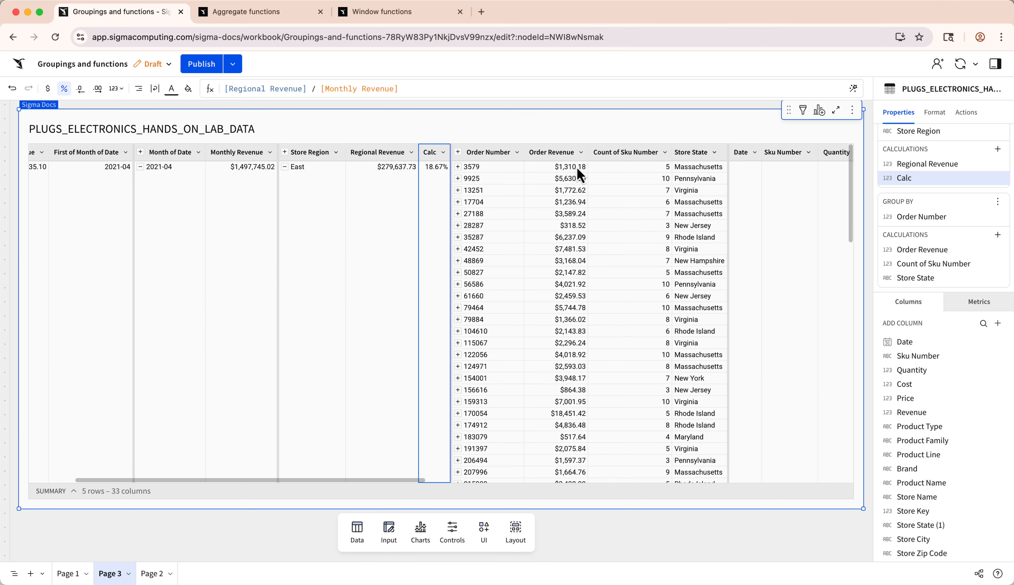
click(458, 166)
scroll(708, 193, right, 5)
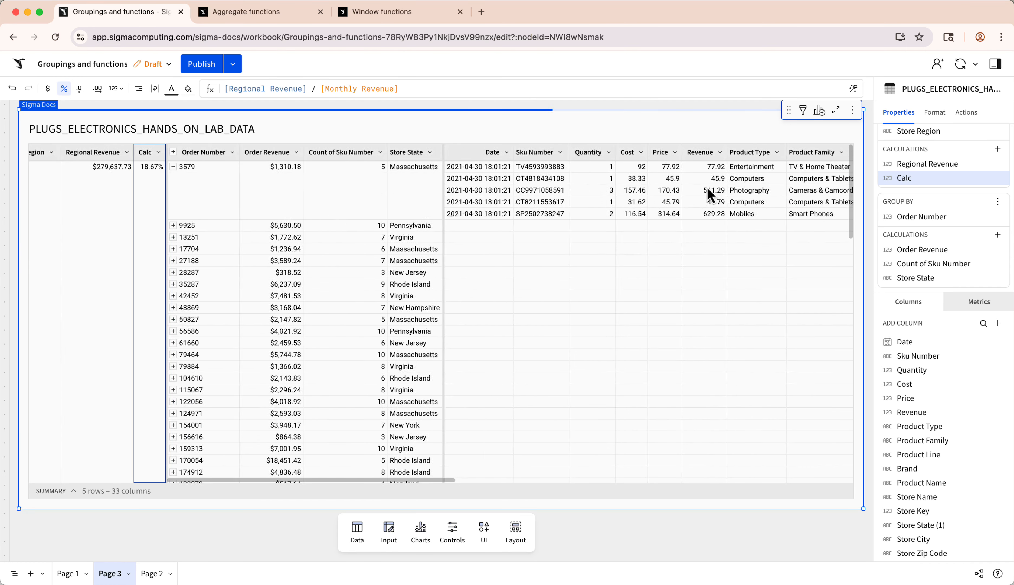
scroll(708, 193, right, 5)
click(476, 169)
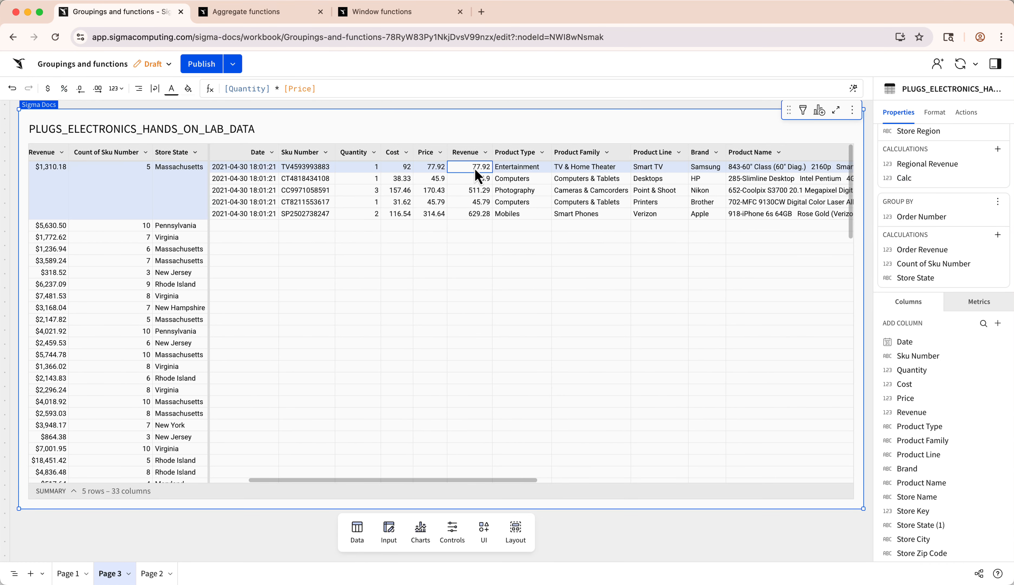
drag(475, 170, 480, 200)
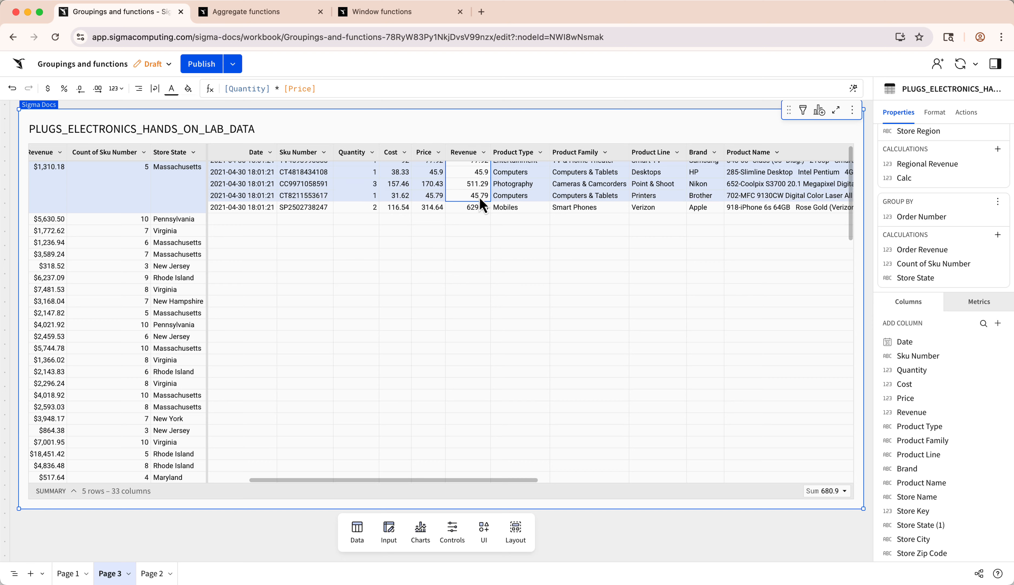
scroll(480, 197, up, 1)
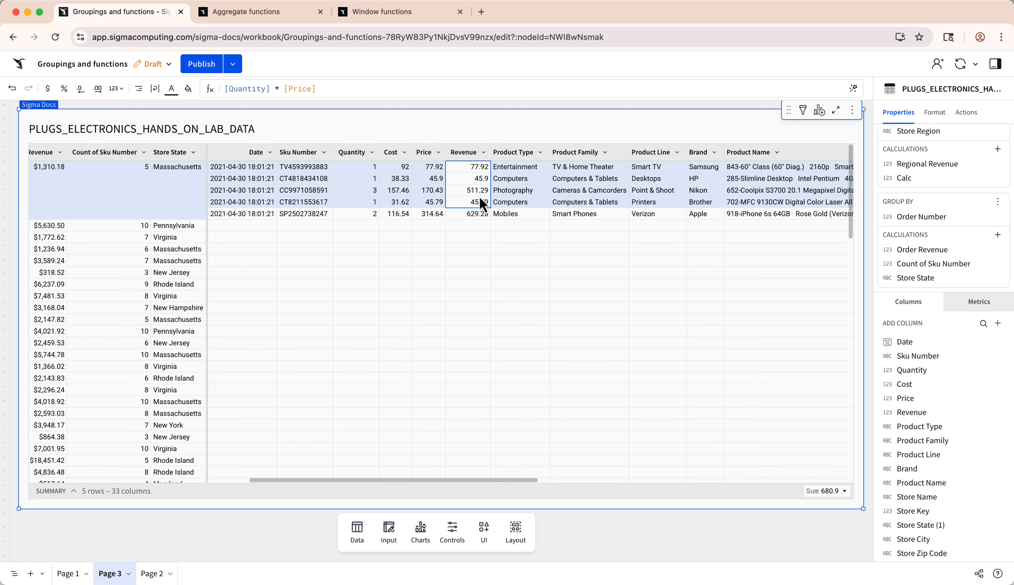
- Switch to the Window functions documentation page and review the cumulative and moving window functions
click(383, 11)
scroll(507, 318, down, 3)
scroll(364, 198, down, 15)
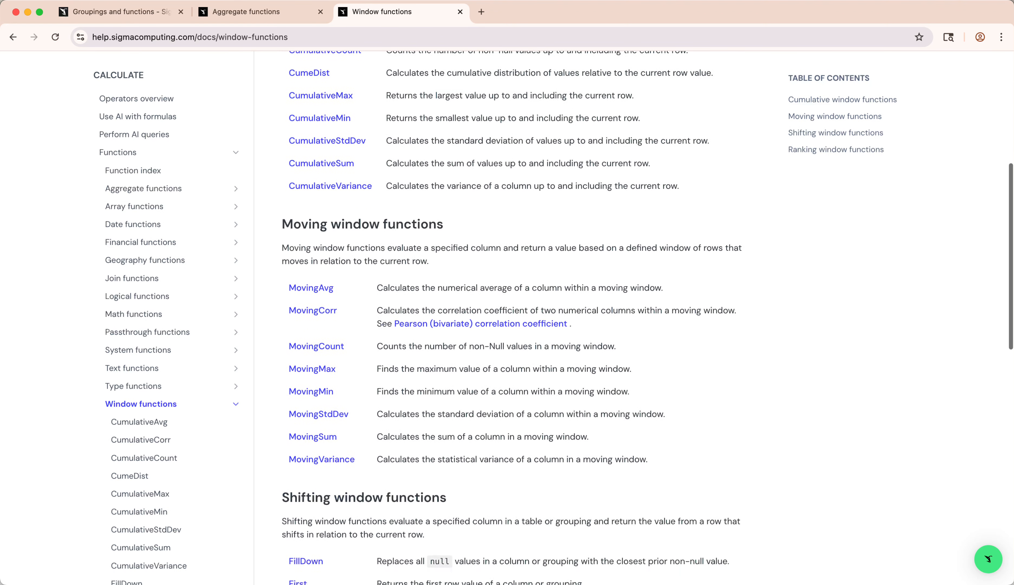